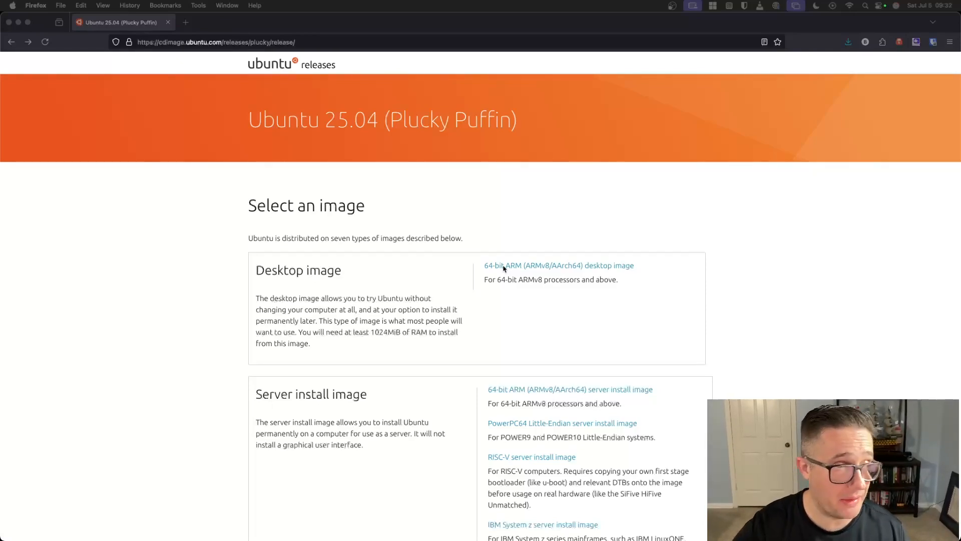
Put the browser away, locate ubuntu-25.04-desktop-arm64.iso in the Firefox folder, and minimise the file window to reach UTM
{"action": "scroll", "coordinate": [501, 268], "scroll_direction": "up", "scroll_amount": 1}
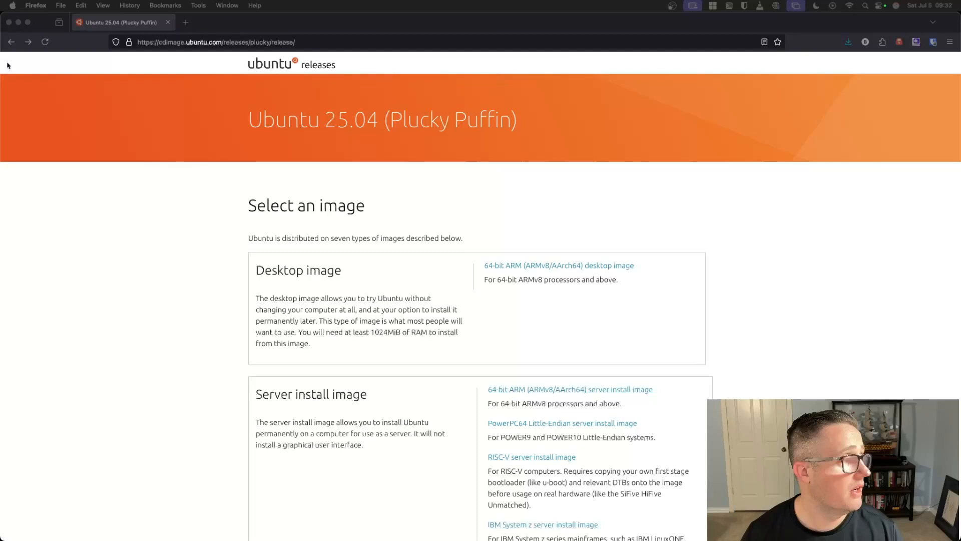
{"action": "left_click", "coordinate": [18, 22]}
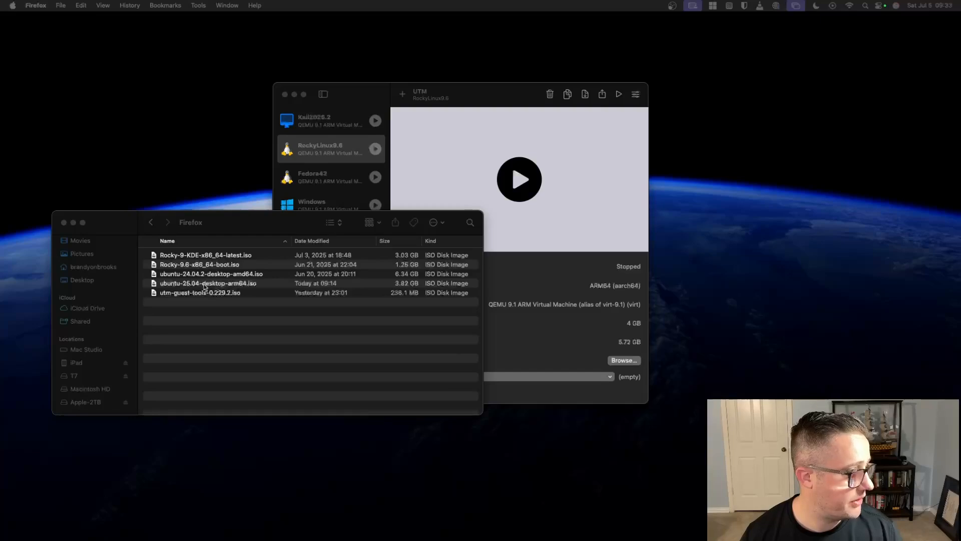
{"action": "left_click", "coordinate": [242, 283]}
{"action": "left_click", "coordinate": [241, 284]}
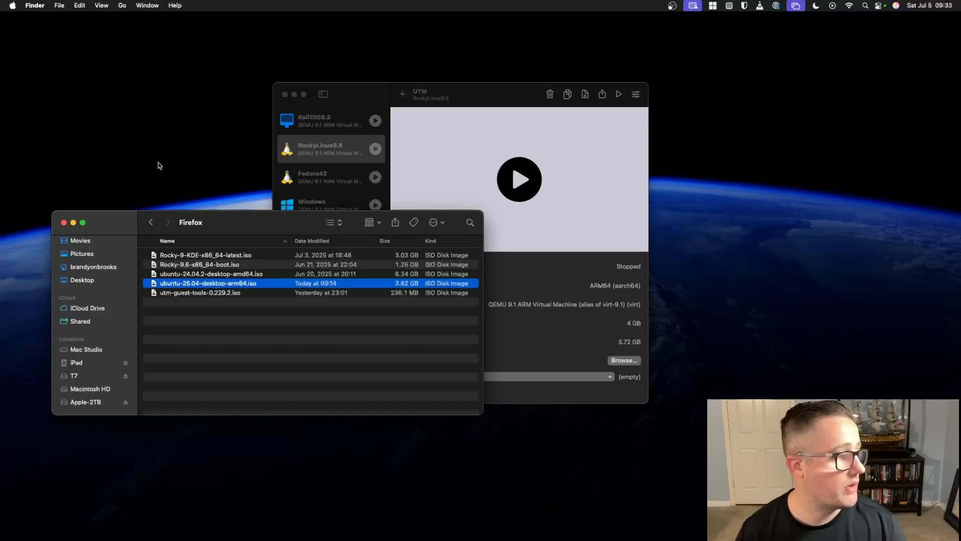
{"action": "left_click", "coordinate": [73, 222]}
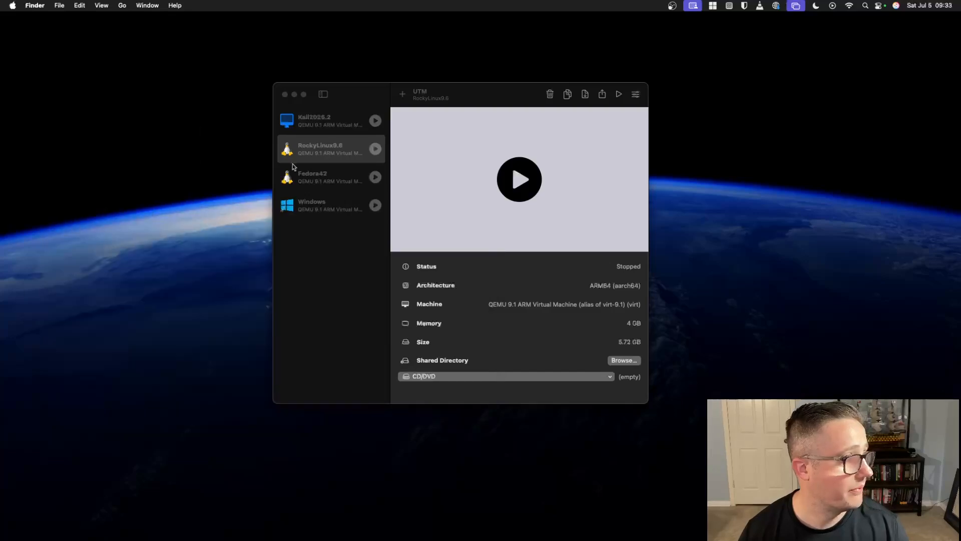
Start creating a new virtualized machine in UTM with Linux as its operating system
{"action": "left_click", "coordinate": [402, 95]}
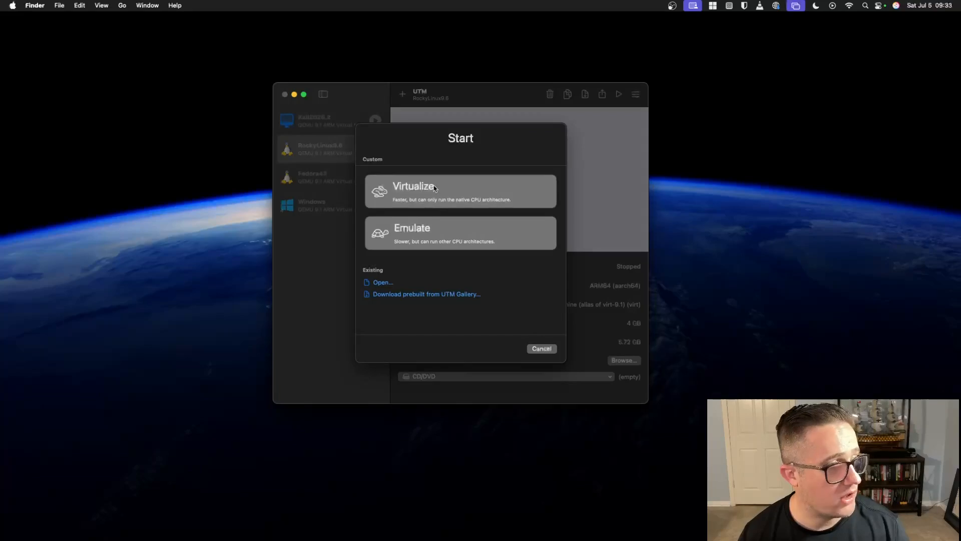
{"action": "left_click", "coordinate": [435, 188]}
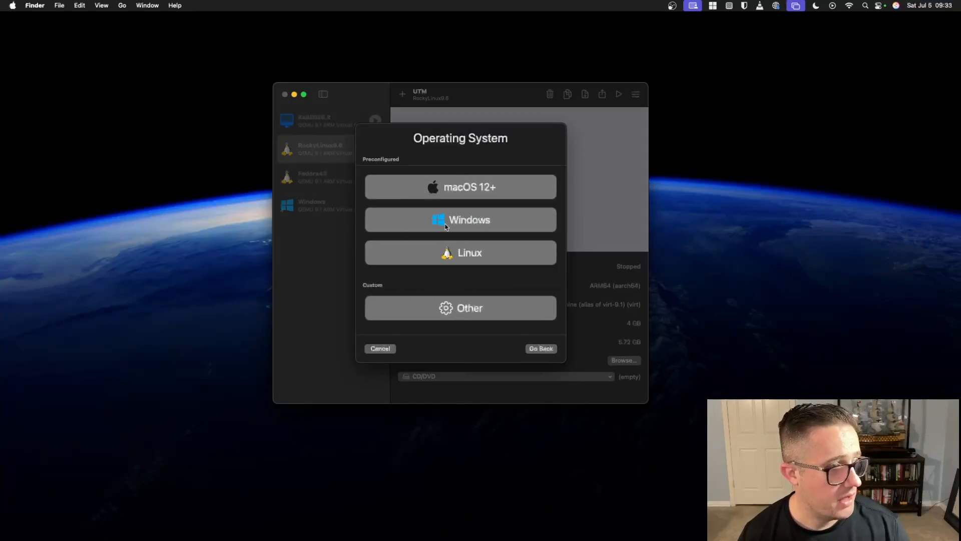
{"action": "left_click", "coordinate": [460, 253]}
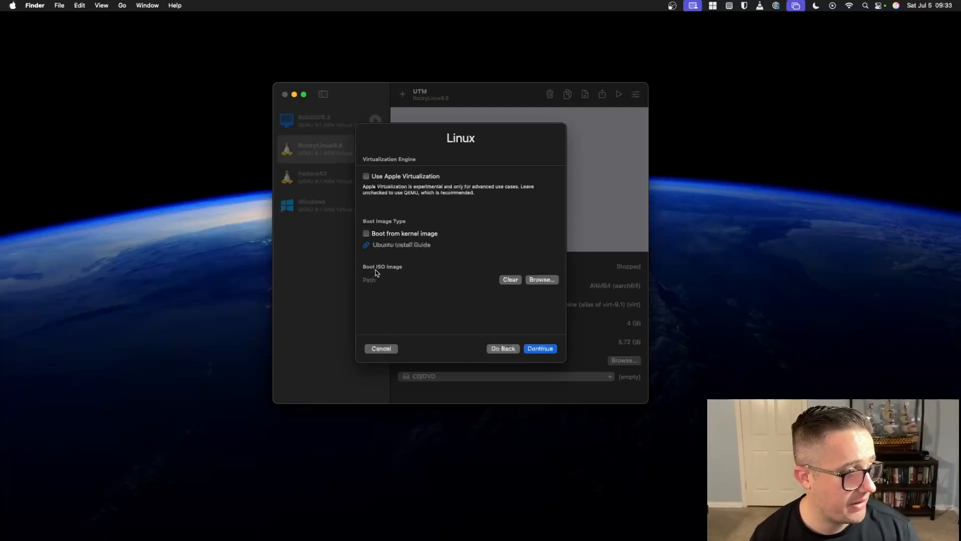
Choose ubuntu-25.04-desktop-arm64.iso as the boot ISO image and proceed to the hardware settings
{"action": "left_click", "coordinate": [548, 284]}
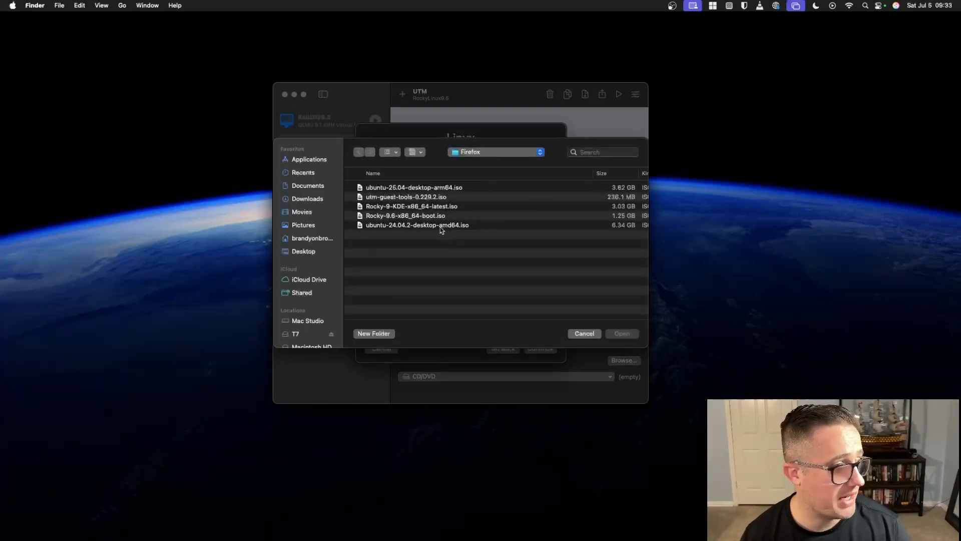
{"action": "left_click", "coordinate": [417, 189]}
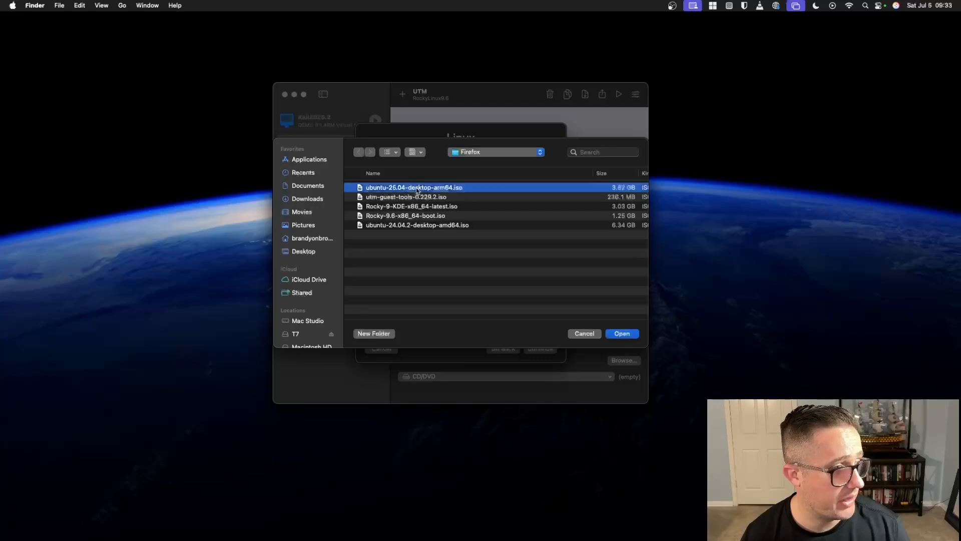
{"action": "left_click", "coordinate": [622, 334]}
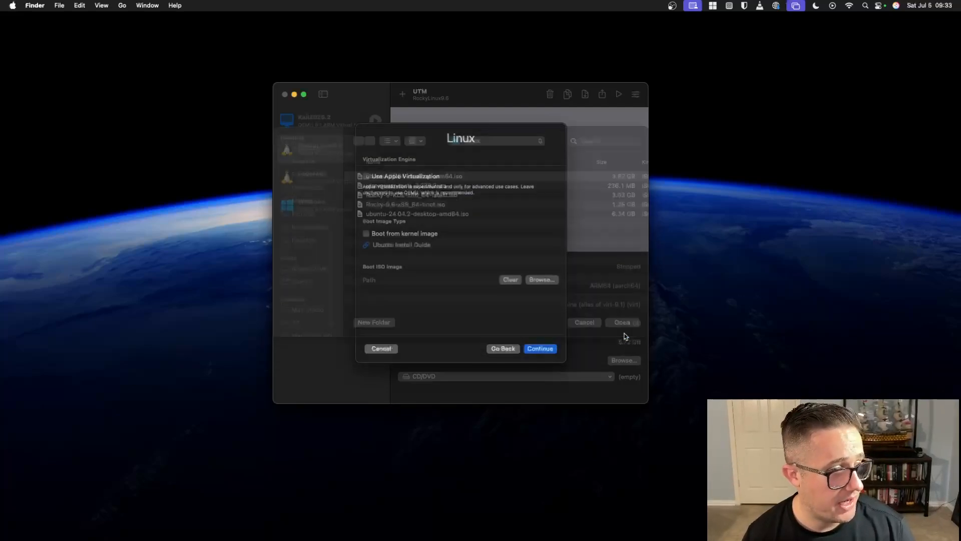
{"action": "left_click", "coordinate": [541, 349]}
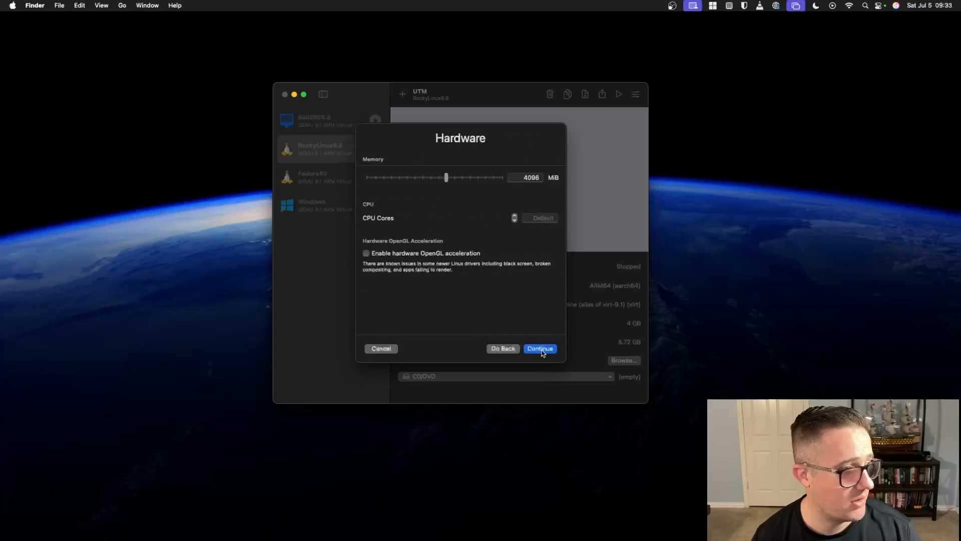
Set the memory to 8192 MiB and accept the 64 GiB drive without a shared directory
{"action": "left_click", "coordinate": [516, 178]}
{"action": "left_click_drag", "start_coordinate": [516, 178], "coordinate": [553, 178]}
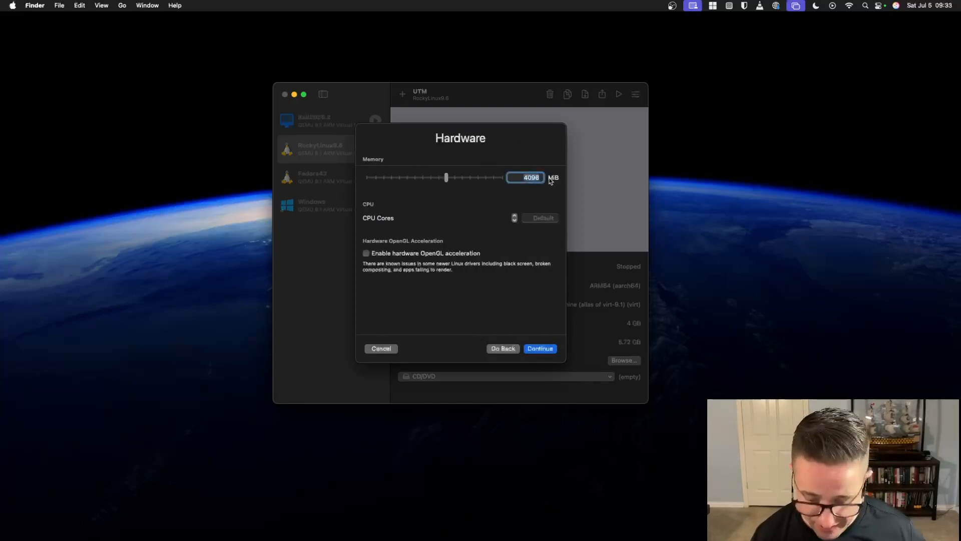
{"action": "type", "text": "81"}
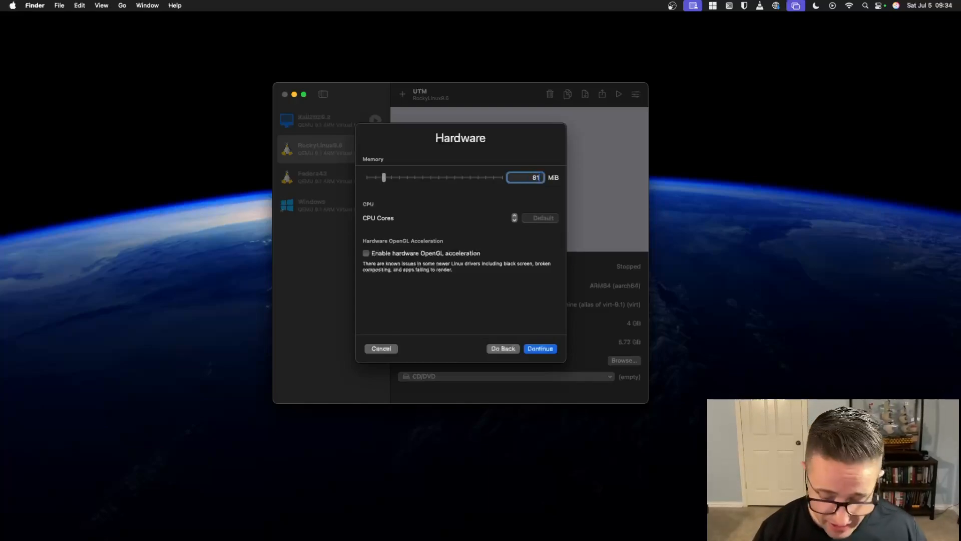
{"action": "type", "text": "92"}
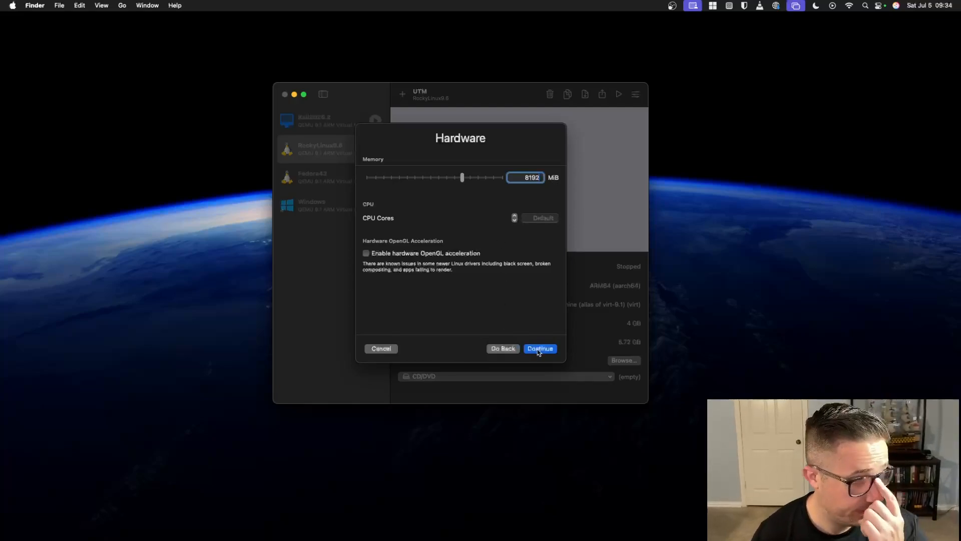
{"action": "left_click", "coordinate": [539, 350]}
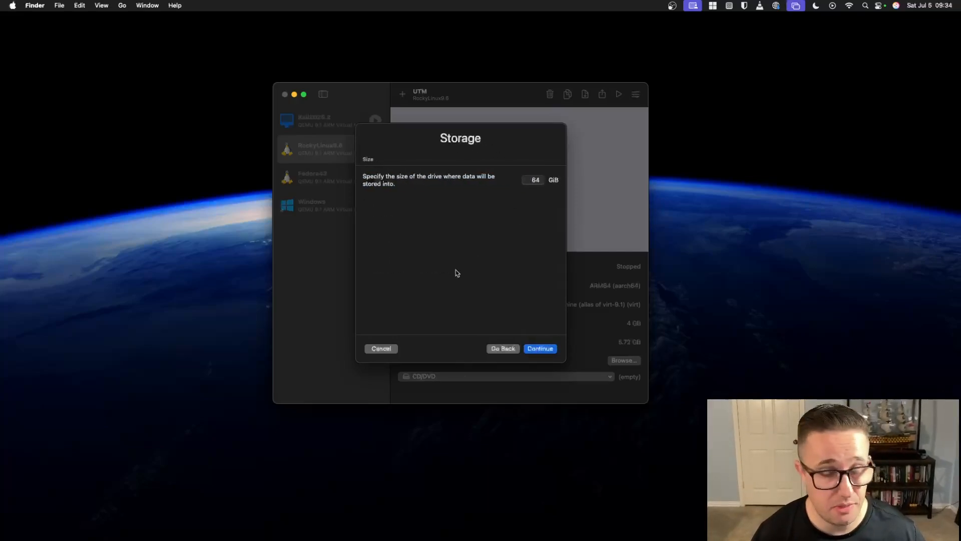
{"action": "left_click", "coordinate": [545, 349]}
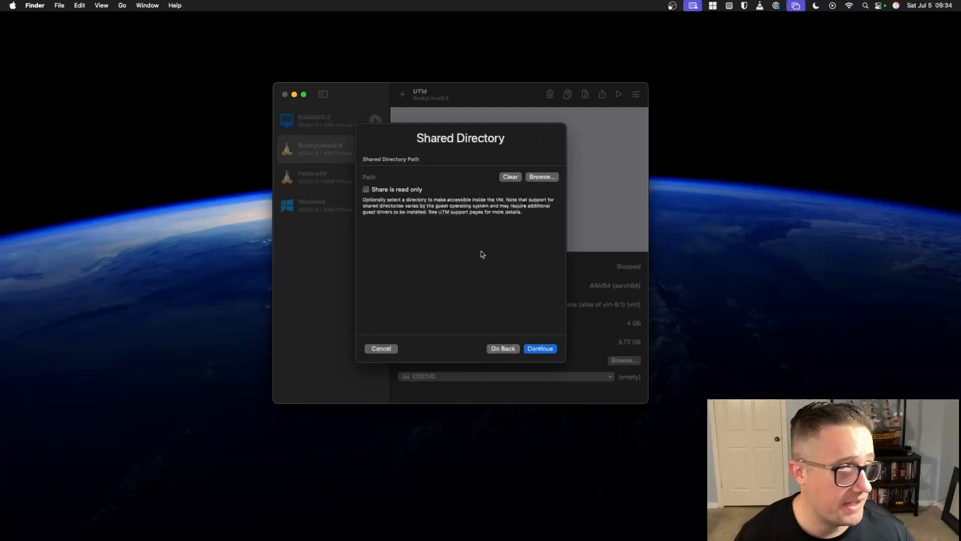
{"action": "left_click", "coordinate": [543, 350]}
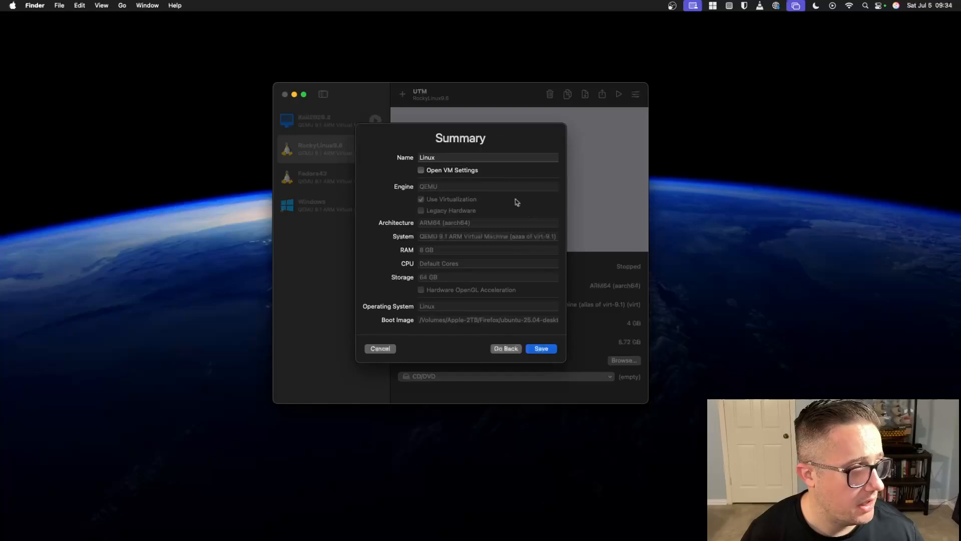
Name the virtual machine UbuntuDesktop25.04, review its summary and save it
{"action": "left_click", "coordinate": [443, 157]}
{"action": "left_click_drag", "start_coordinate": [443, 156], "coordinate": [399, 158]}
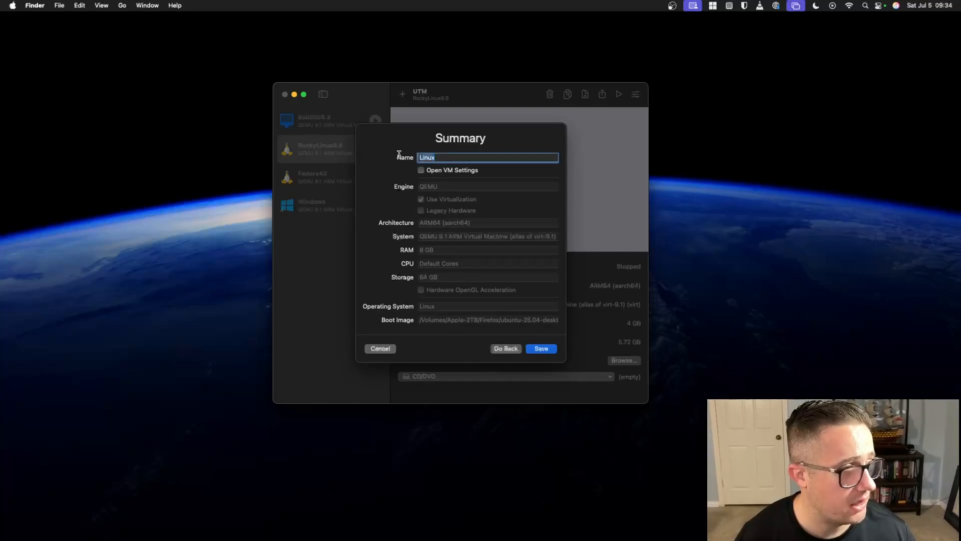
{"action": "type", "text": "UbuntuDesktop2"}
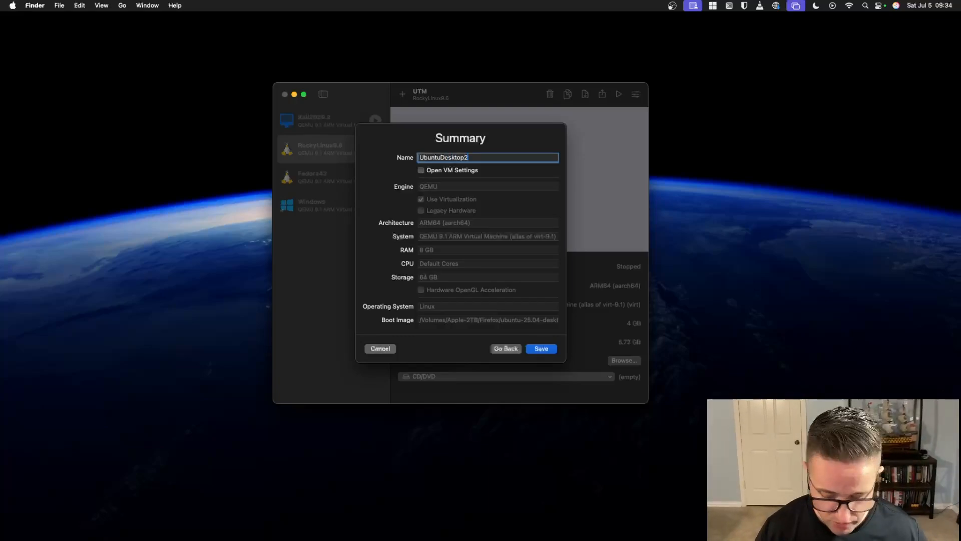
{"action": "type", "text": "5.04"}
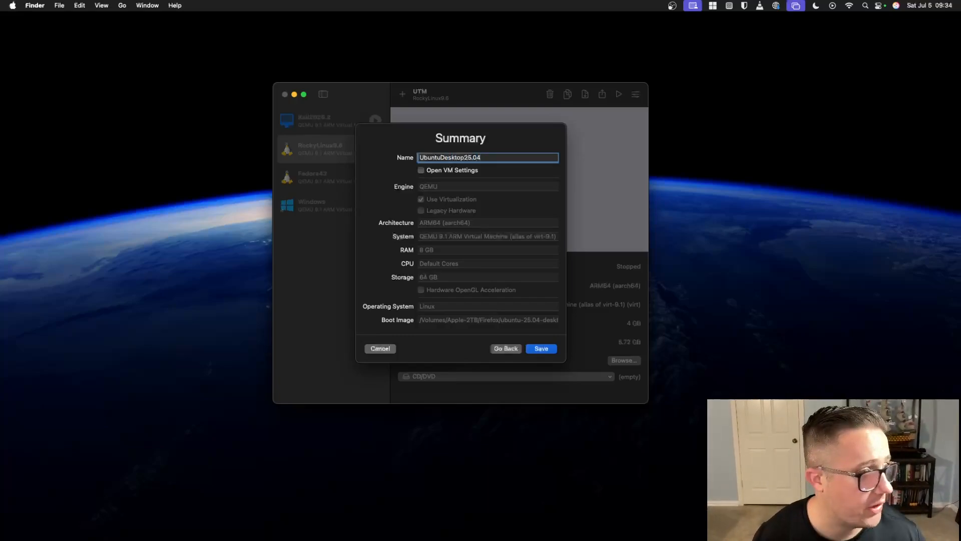
{"action": "scroll", "coordinate": [395, 163], "scroll_direction": "down", "scroll_amount": 1}
{"action": "scroll", "coordinate": [396, 166], "scroll_direction": "up", "scroll_amount": 1}
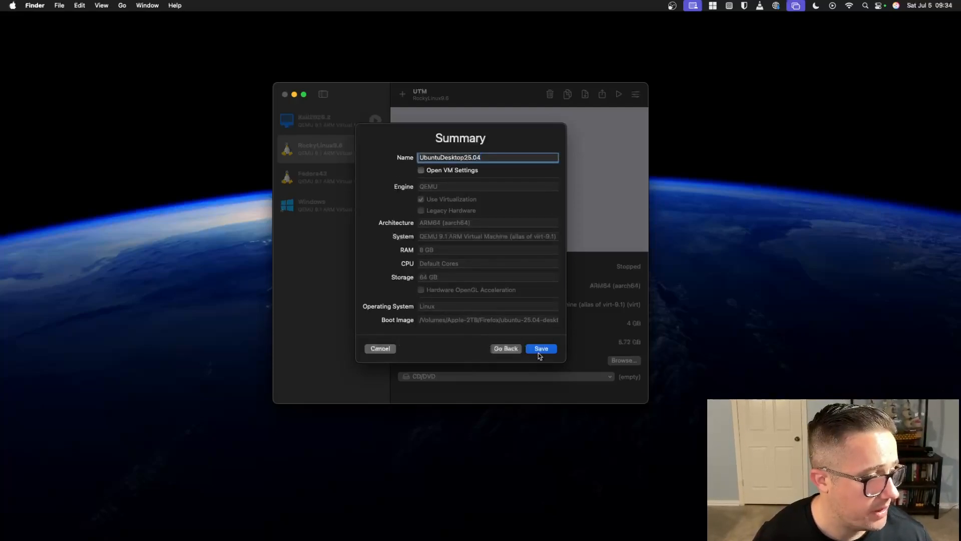
{"action": "scroll", "coordinate": [429, 296], "scroll_direction": "down", "scroll_amount": 3}
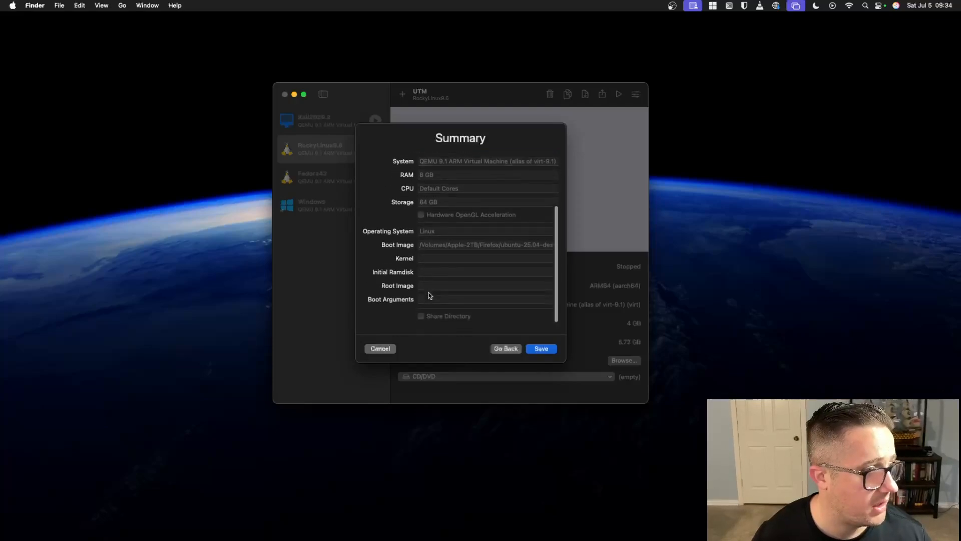
{"action": "scroll", "coordinate": [429, 295], "scroll_direction": "up", "scroll_amount": 5}
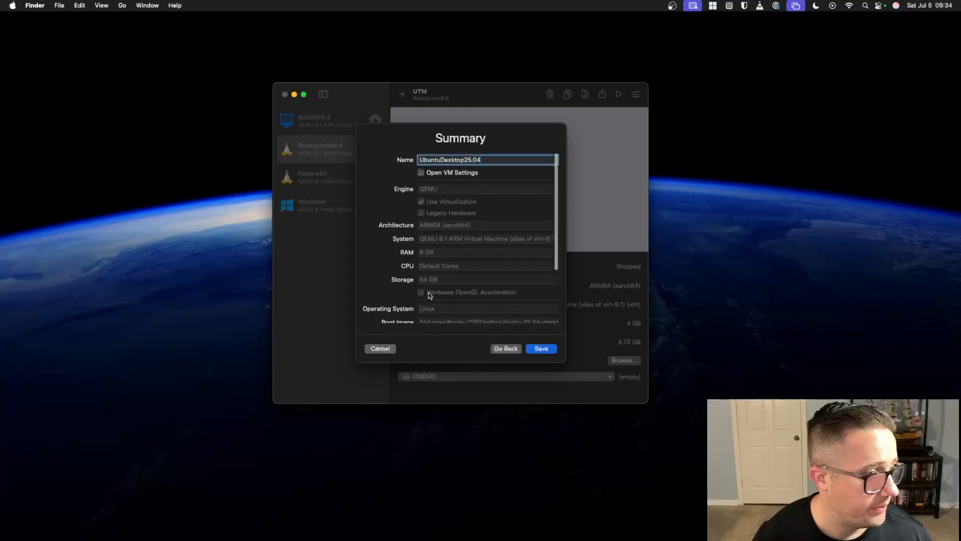
{"action": "left_click", "coordinate": [538, 351]}
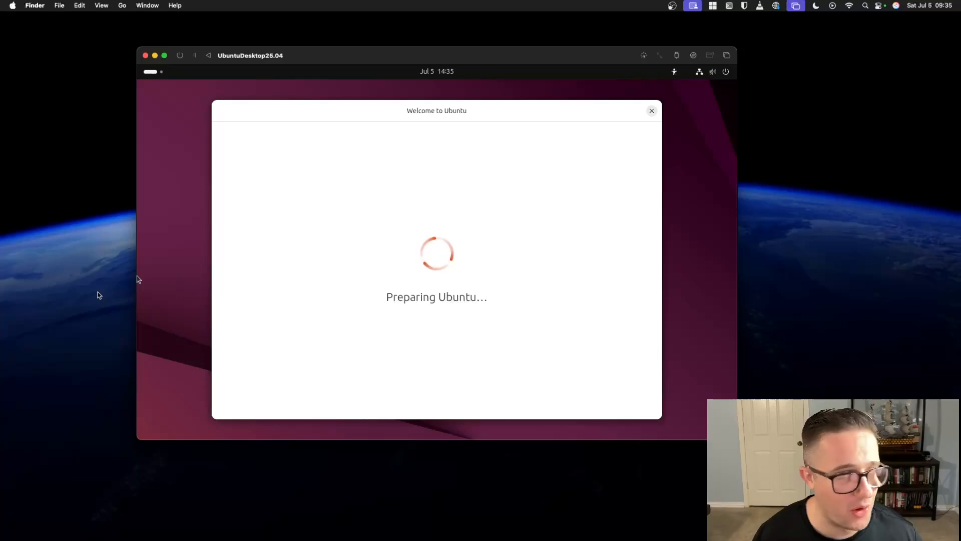
Accept English as the installer language, the default accessibility settings and the English (US) keyboard layout
{"action": "mouse_move", "coordinate": [7, 292]}
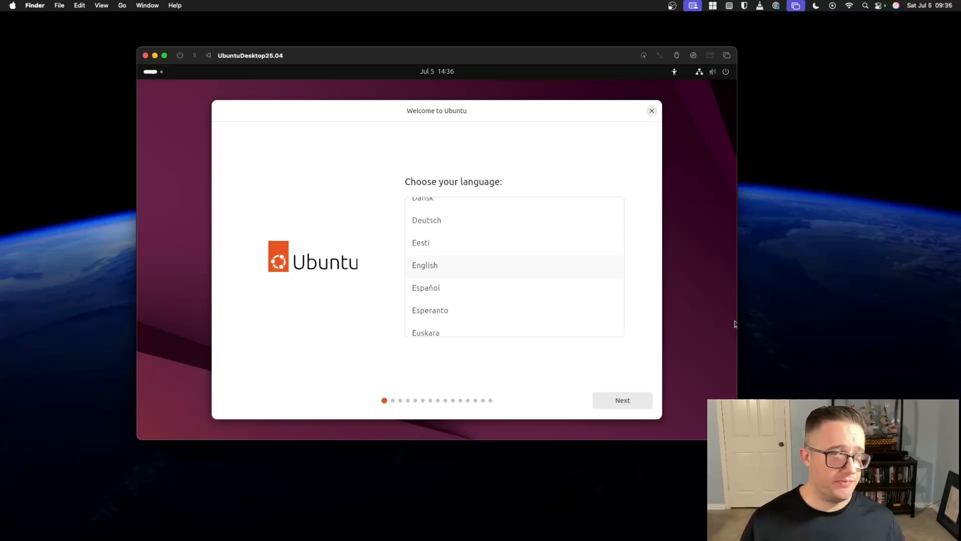
{"action": "left_click", "coordinate": [616, 402]}
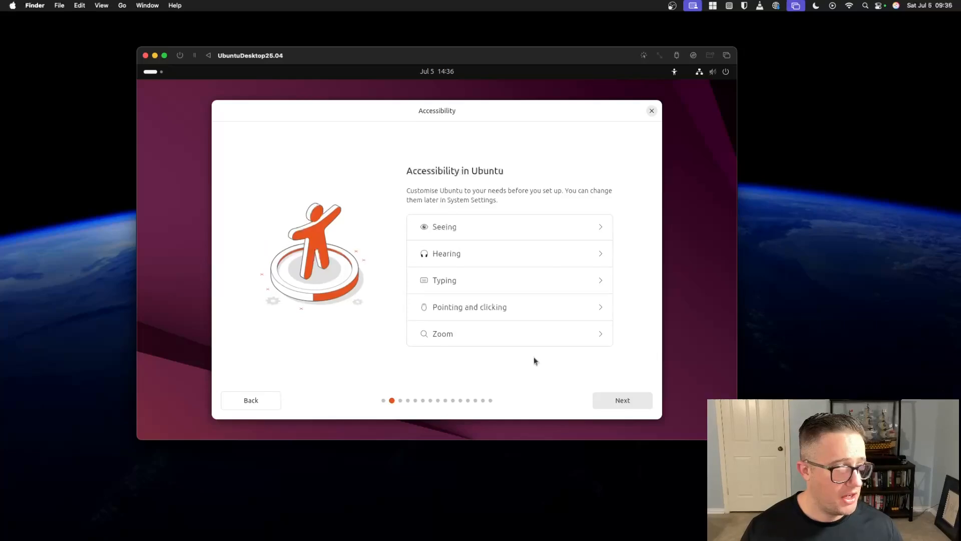
{"action": "left_click", "coordinate": [643, 402]}
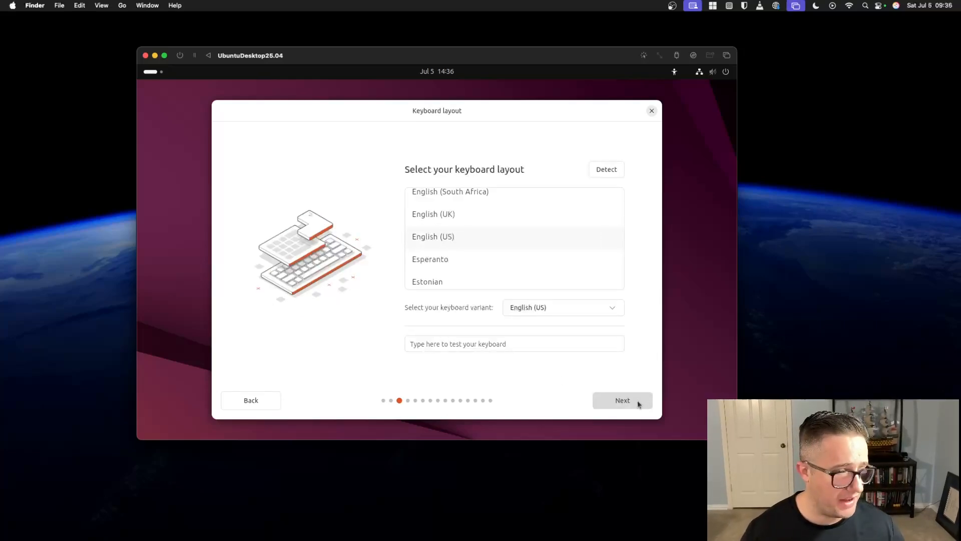
{"action": "left_click", "coordinate": [634, 404]}
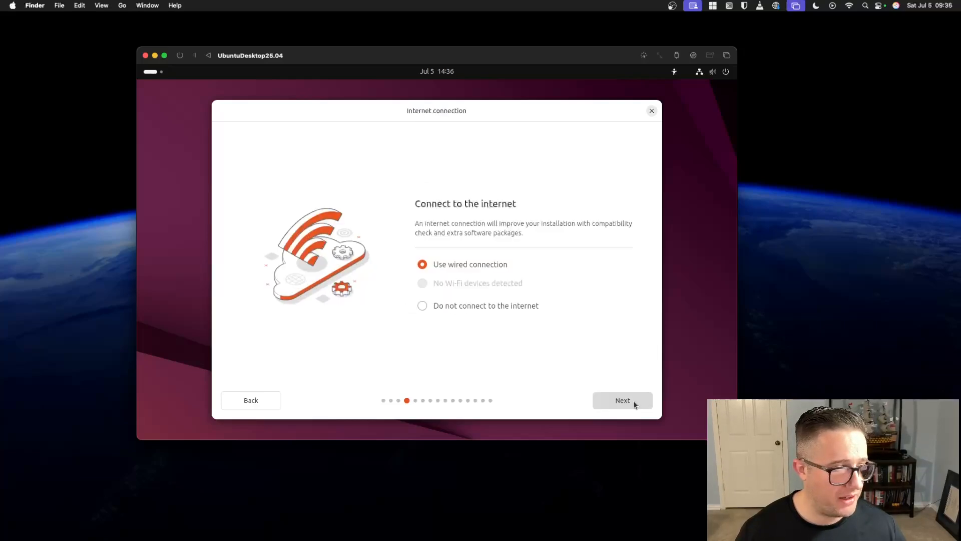
Keep the wired connection and choose an interactive Ubuntu installation with the default app selection
{"action": "left_click", "coordinate": [634, 404]}
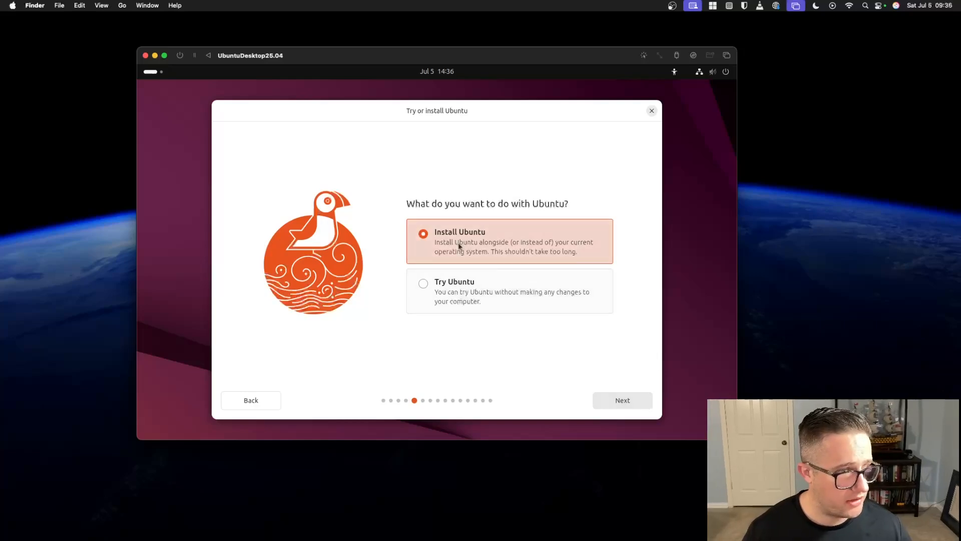
{"action": "left_click", "coordinate": [637, 402]}
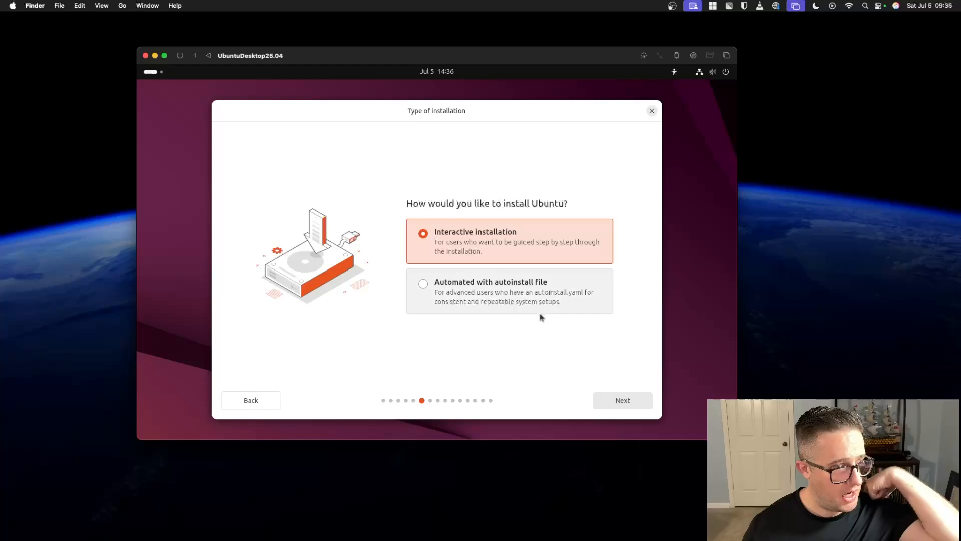
{"action": "left_click", "coordinate": [626, 401]}
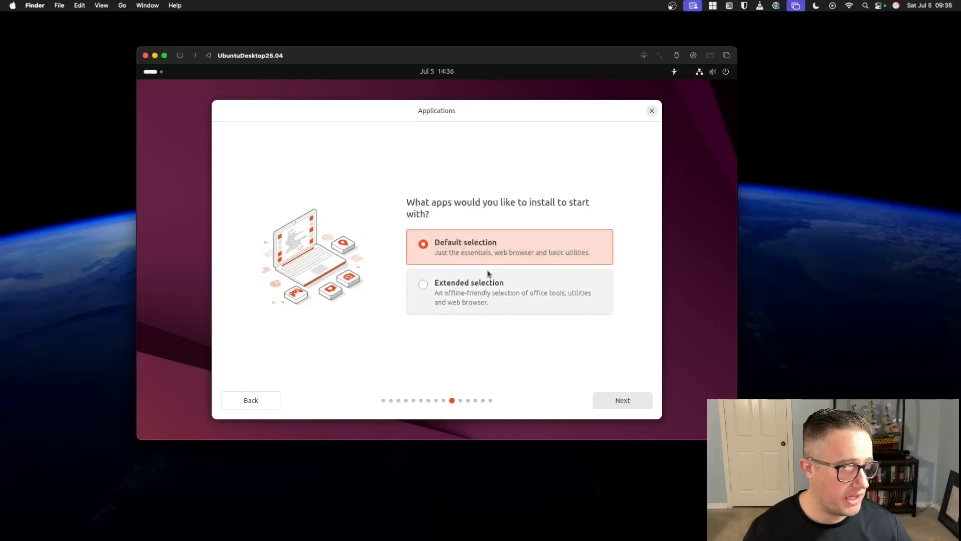
{"action": "left_click", "coordinate": [630, 406]}
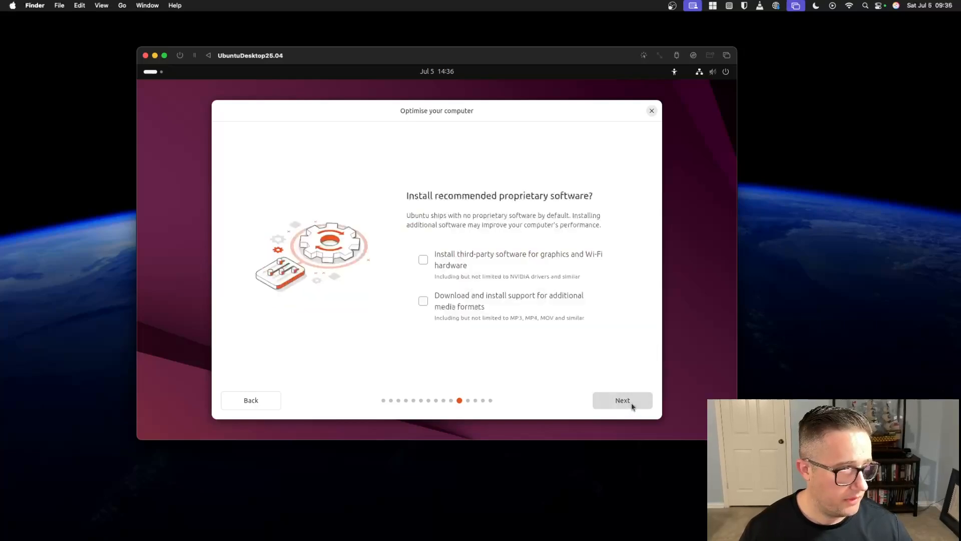
Include third-party graphics and Wi-Fi software and additional media format support, and choose to erase the disk and install Ubuntu
{"action": "left_click", "coordinate": [423, 260]}
{"action": "left_click", "coordinate": [423, 301]}
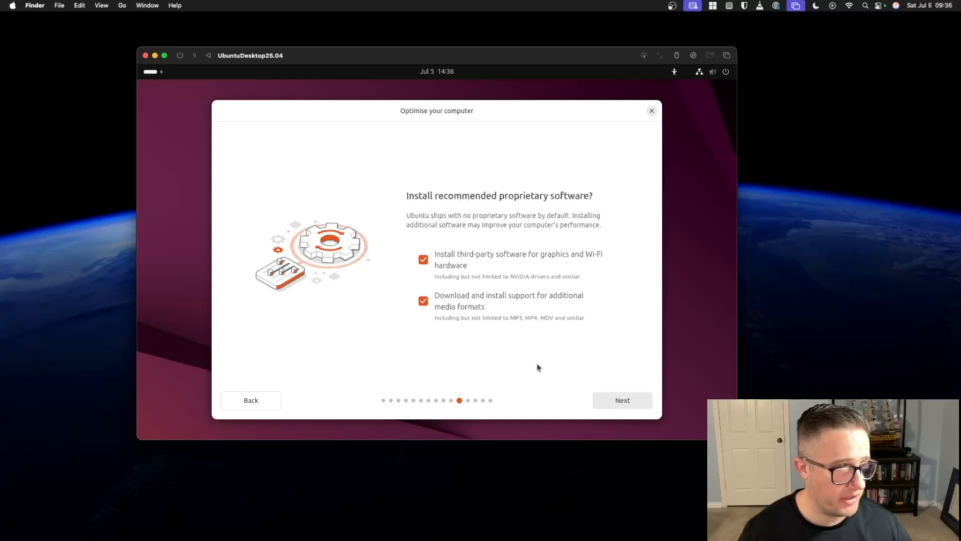
{"action": "left_click", "coordinate": [621, 402]}
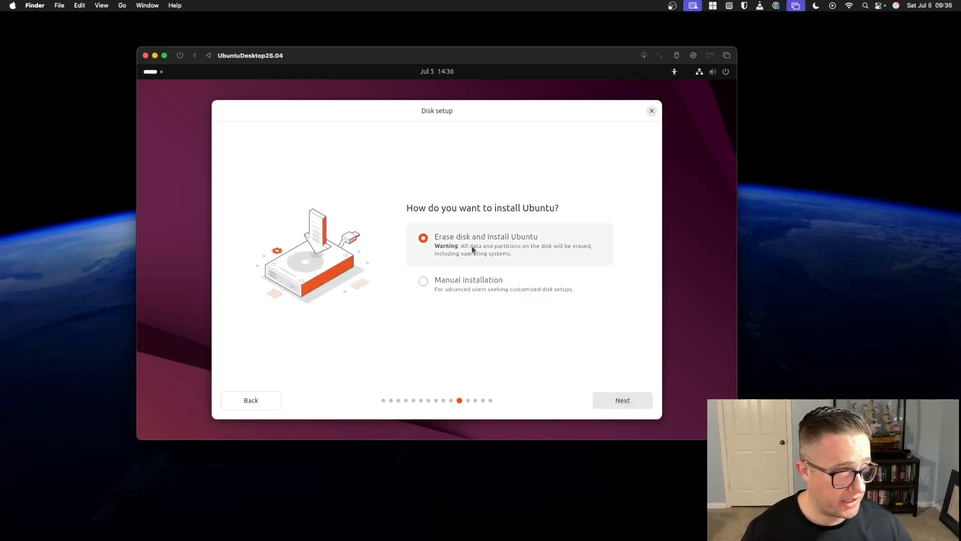
{"action": "left_click", "coordinate": [615, 401]}
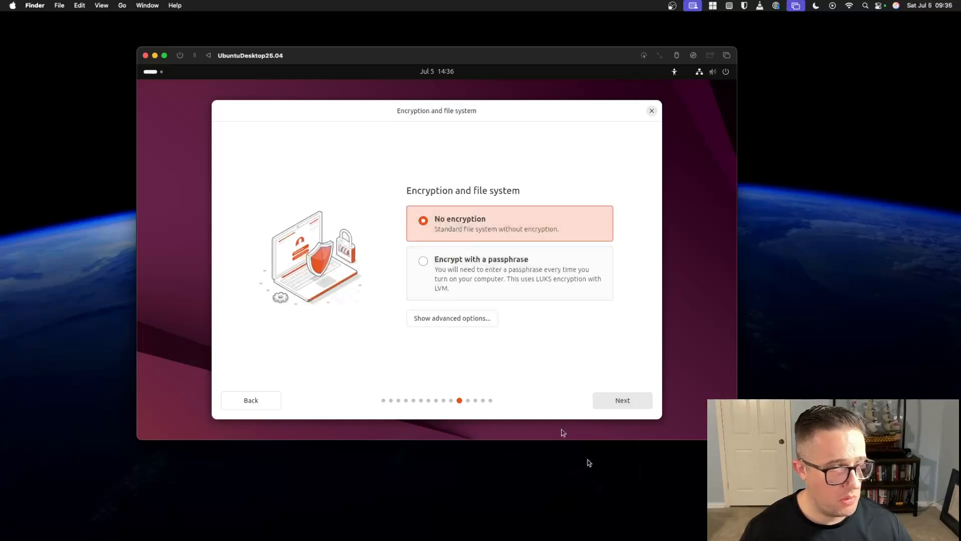
Keep the disk unencrypted and create the adminuser account, entering and confirming the account password
{"action": "left_click", "coordinate": [619, 404]}
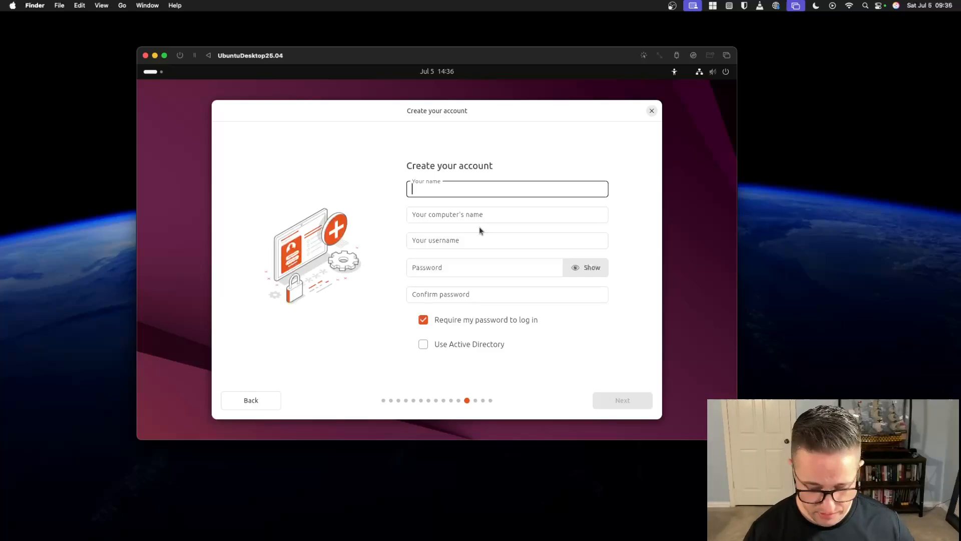
{"action": "type", "text": "adminuser"}
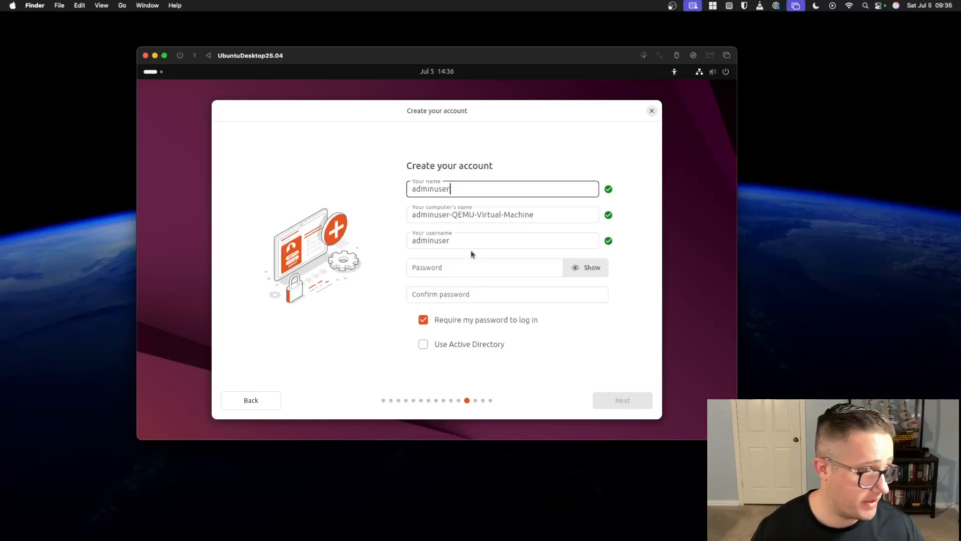
{"action": "left_click", "coordinate": [462, 271]}
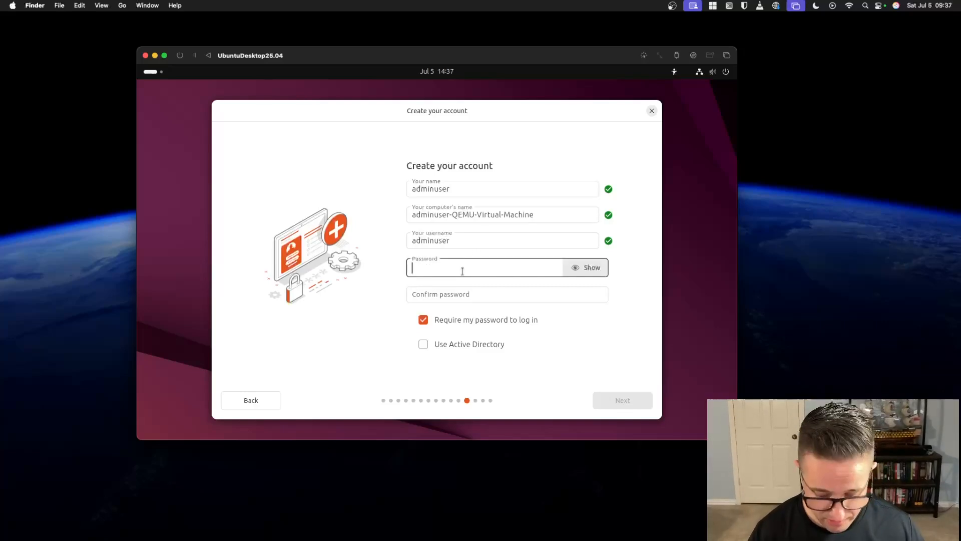
{"action": "type", "text": "•••••••••"}
{"action": "key", "text": "Tab"}
{"action": "key", "text": "Tab"}
{"action": "type", "text": "•••••••••"}
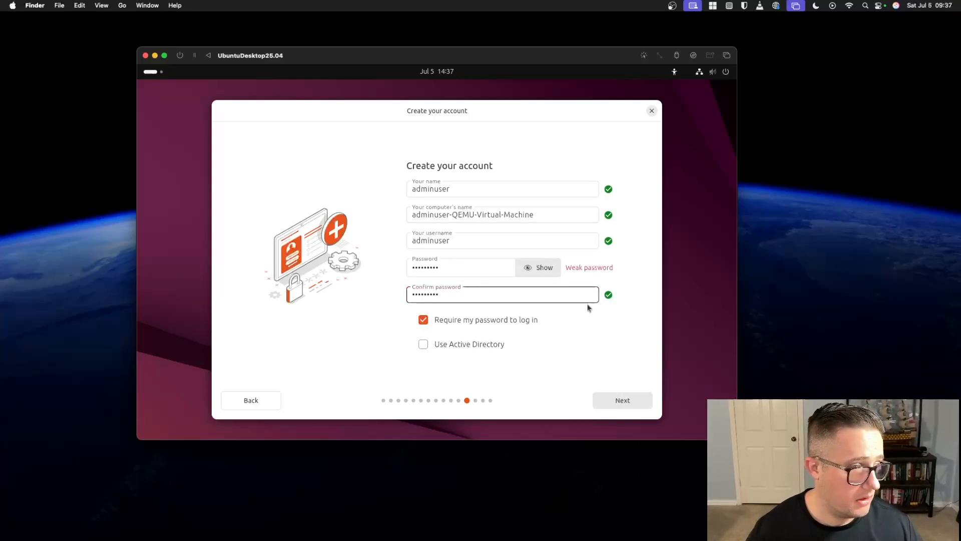
{"action": "left_click", "coordinate": [622, 400]}
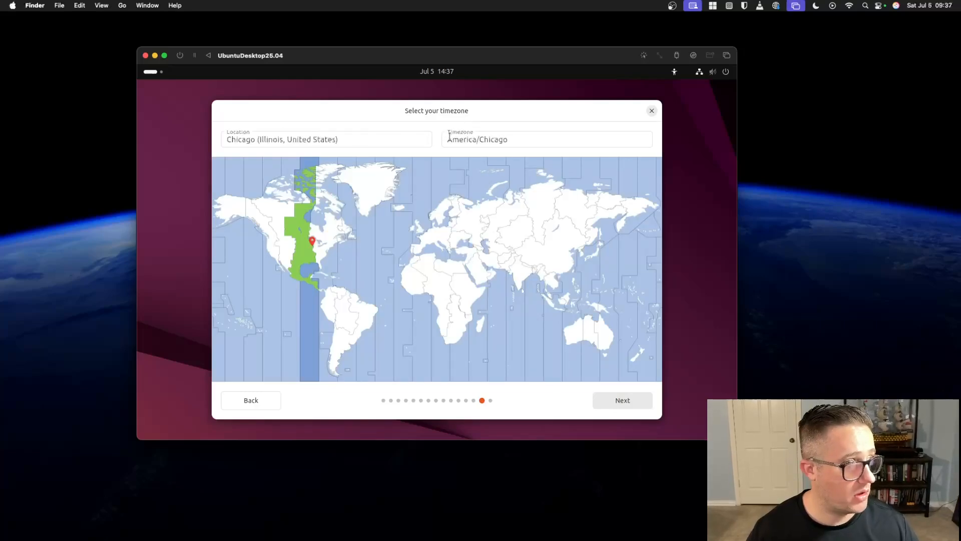
Install Ubuntu with the America/Chicago timezone and restart once the installation completes
{"action": "left_click", "coordinate": [628, 395]}
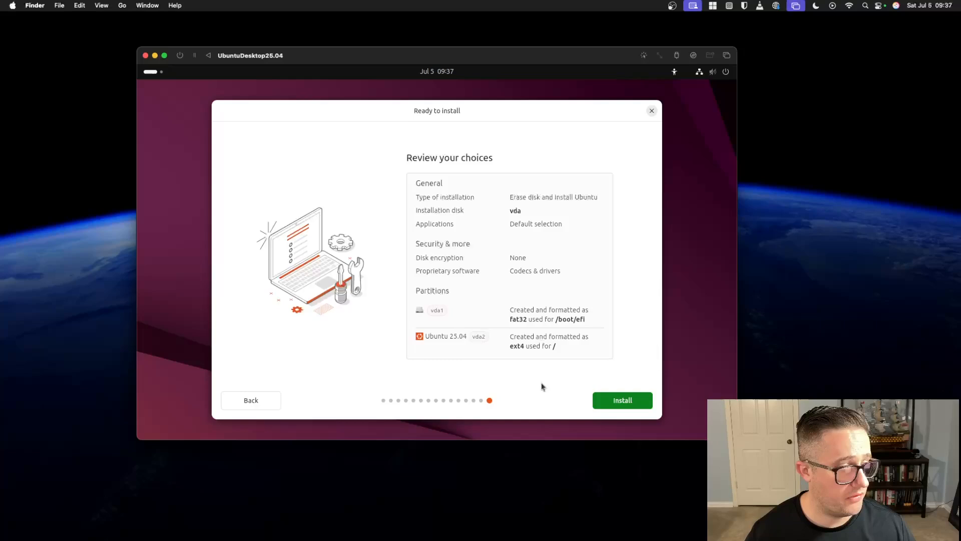
{"action": "left_click", "coordinate": [643, 400]}
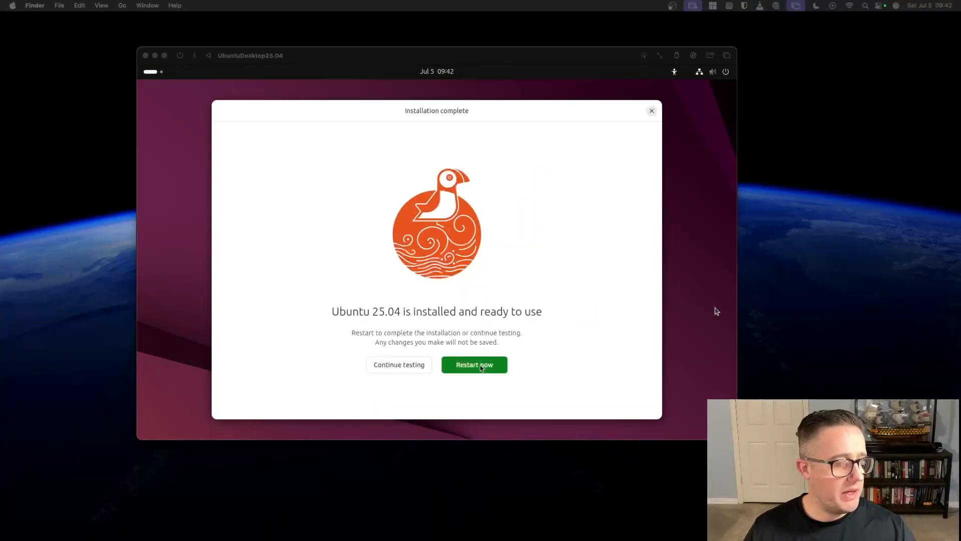
{"action": "left_click", "coordinate": [717, 310]}
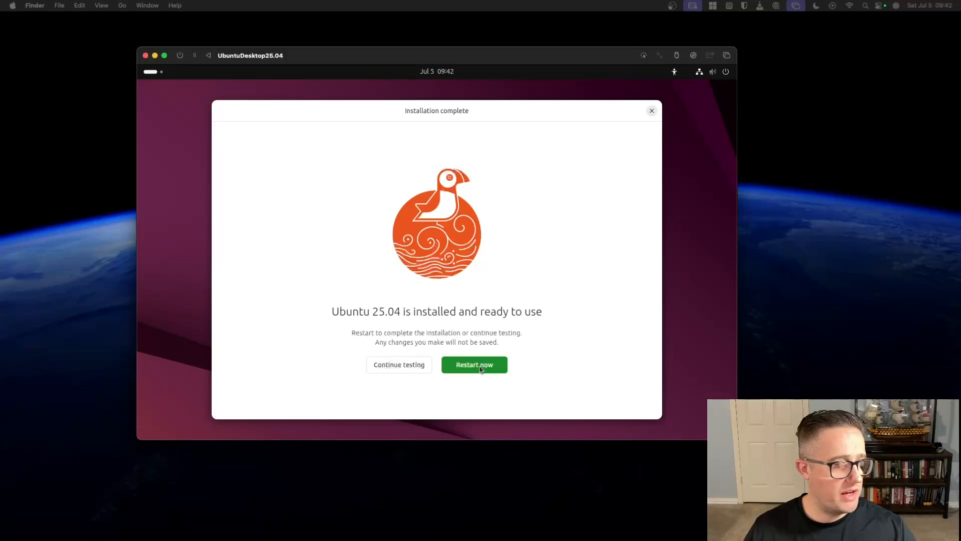
{"action": "left_click", "coordinate": [474, 364]}
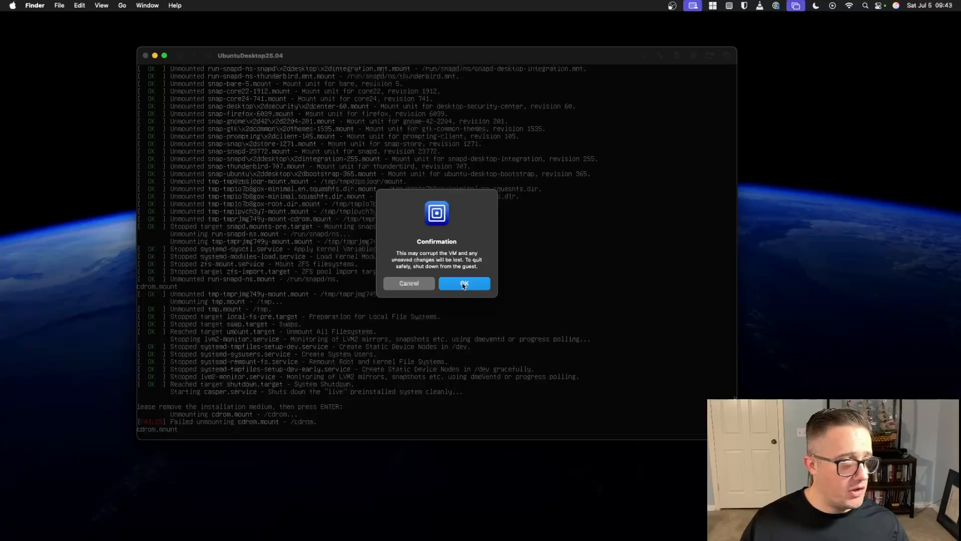
Force the UbuntuDesktop25.04 virtual machine to power off and close its window
{"action": "left_click", "coordinate": [424, 286]}
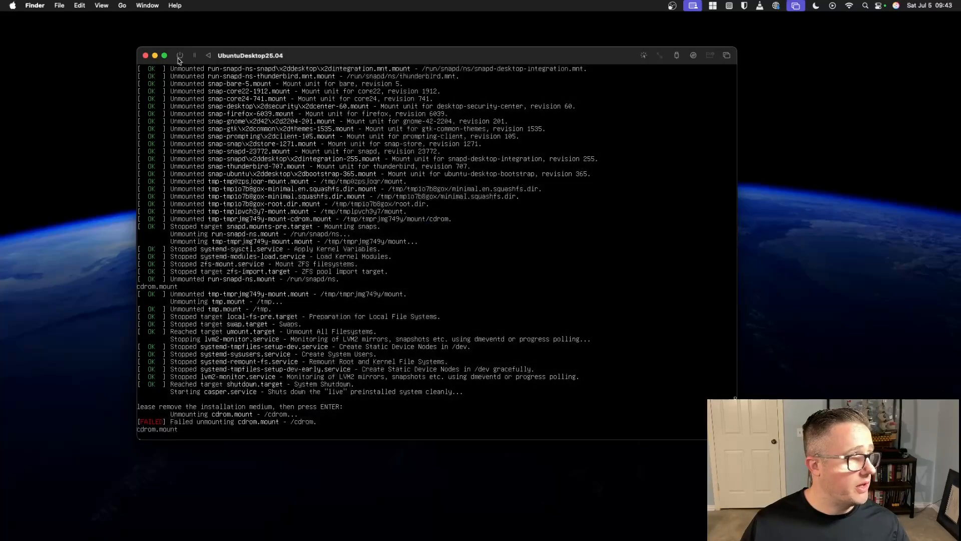
{"action": "left_click", "coordinate": [180, 58]}
{"action": "left_click", "coordinate": [455, 284]}
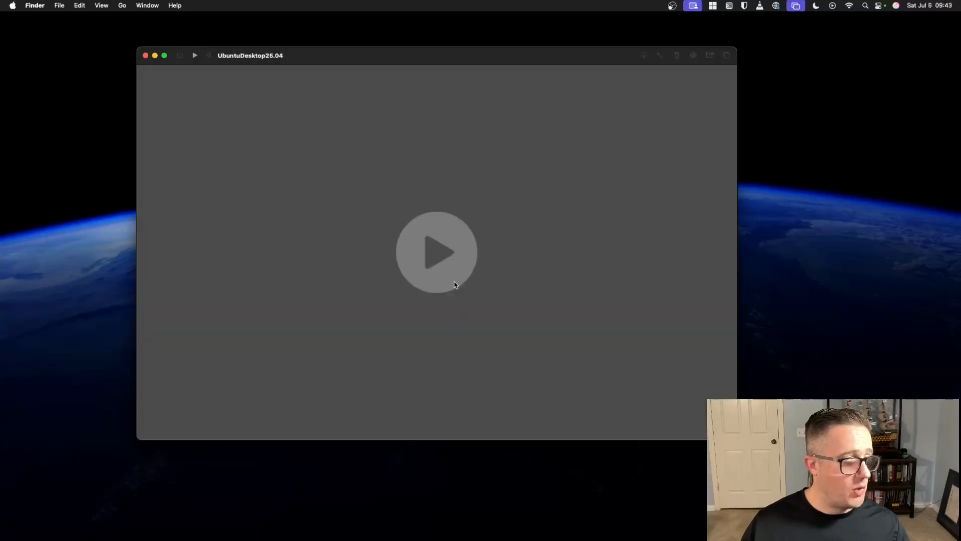
{"action": "left_click", "coordinate": [145, 55]}
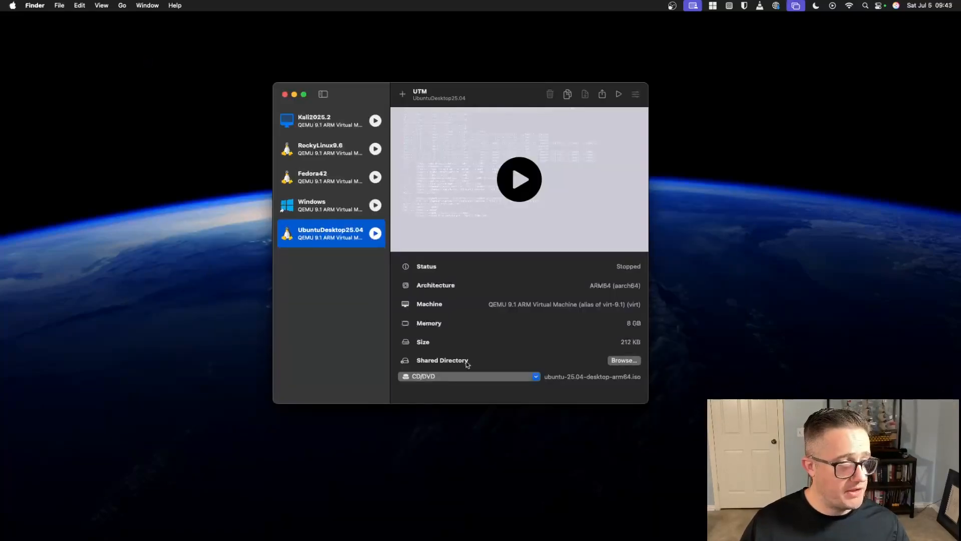
Clear the Ubuntu ISO from the virtual machine's CD/DVD drive and start UbuntuDesktop25.04
{"action": "left_click", "coordinate": [536, 377]}
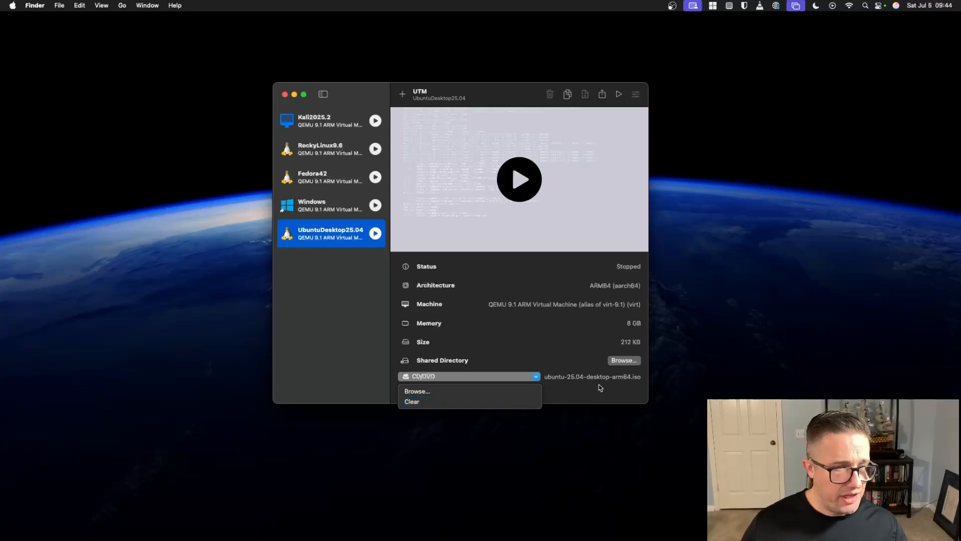
{"action": "left_click", "coordinate": [431, 406]}
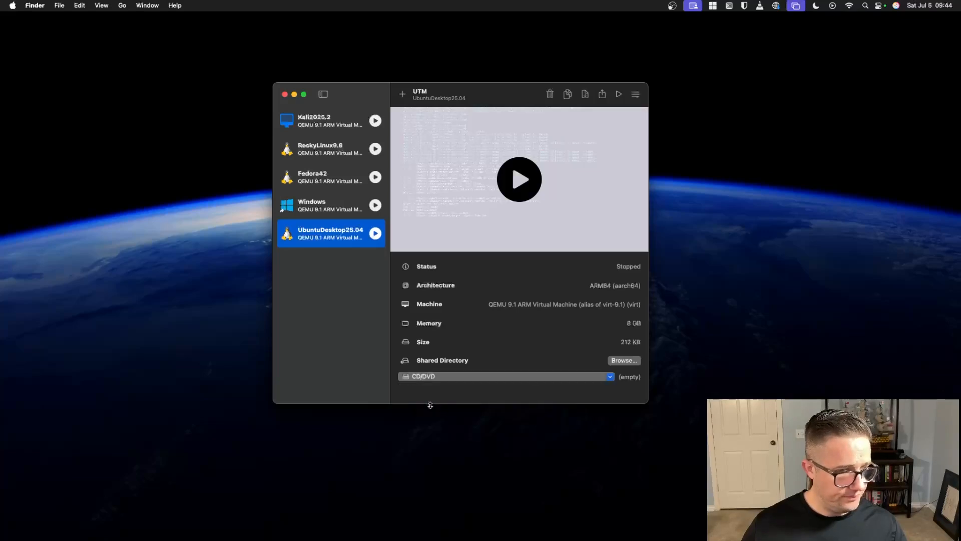
{"action": "left_click", "coordinate": [608, 379]}
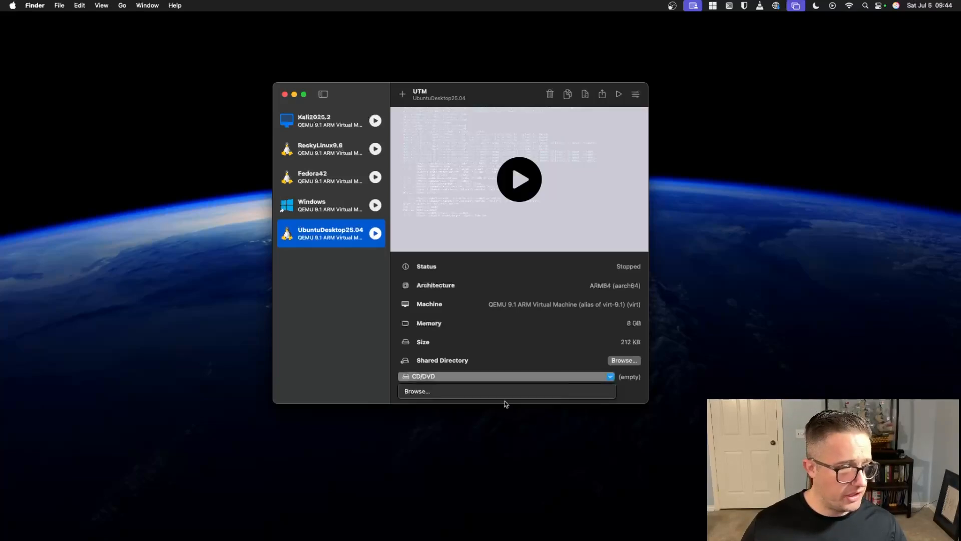
{"action": "left_click", "coordinate": [523, 186]}
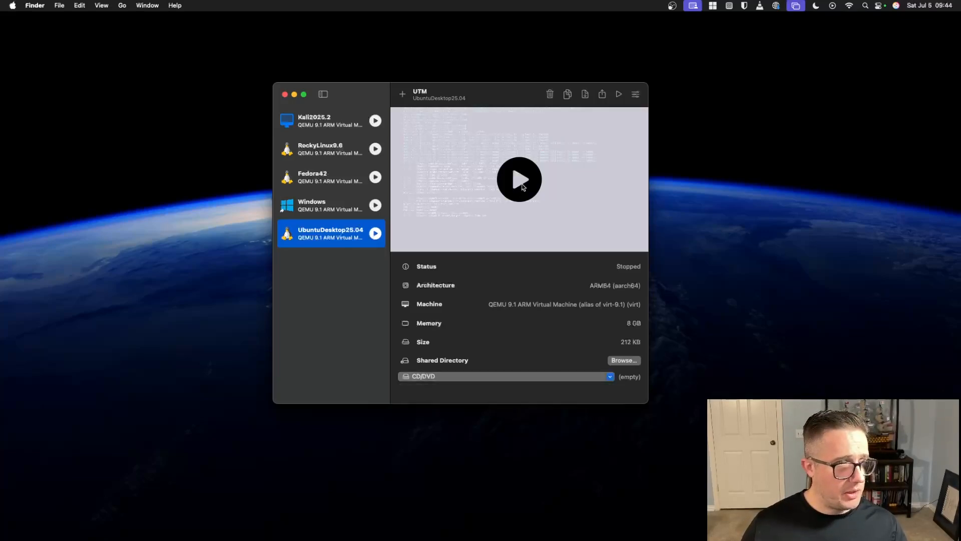
{"action": "left_click", "coordinate": [522, 184]}
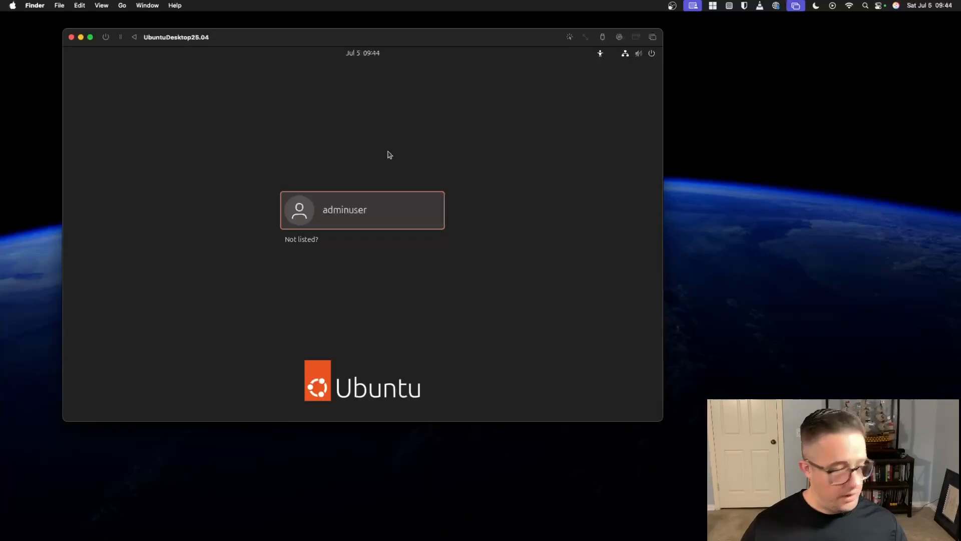
Log in to Ubuntu as adminuser with the account password
{"action": "key", "text": "Return"}
{"action": "type", "text": "•••••••••"}
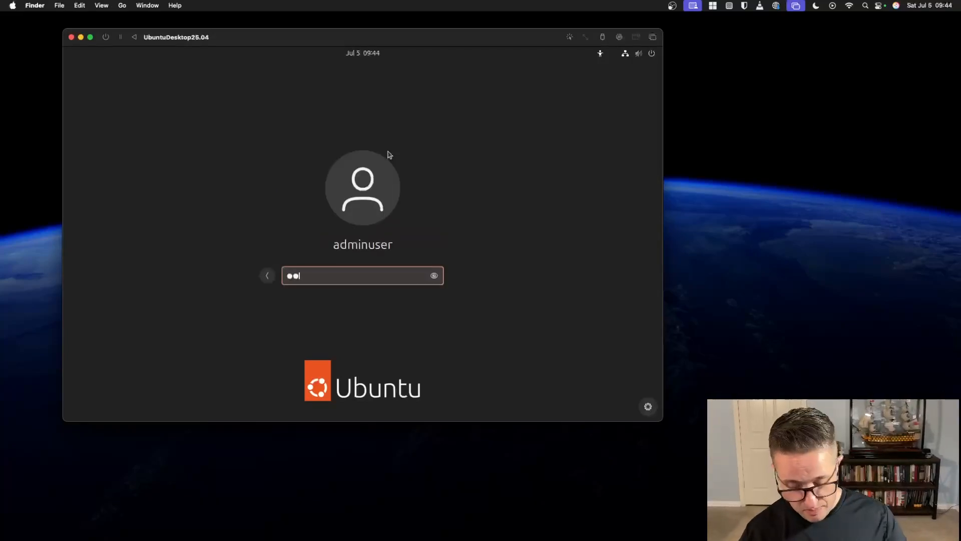
{"action": "key", "text": "Return"}
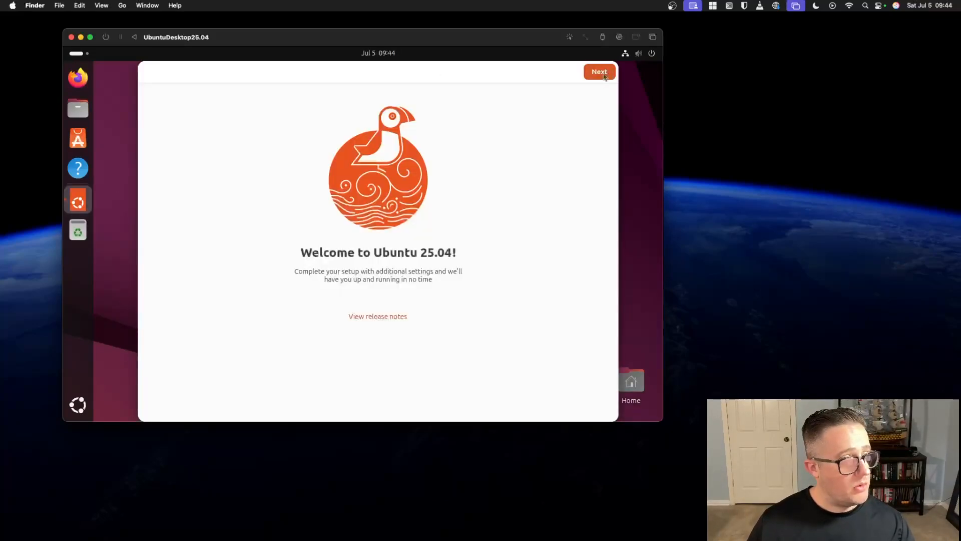
Complete the Ubuntu welcome setup, choosing not to share system data
{"action": "left_click", "coordinate": [604, 74]}
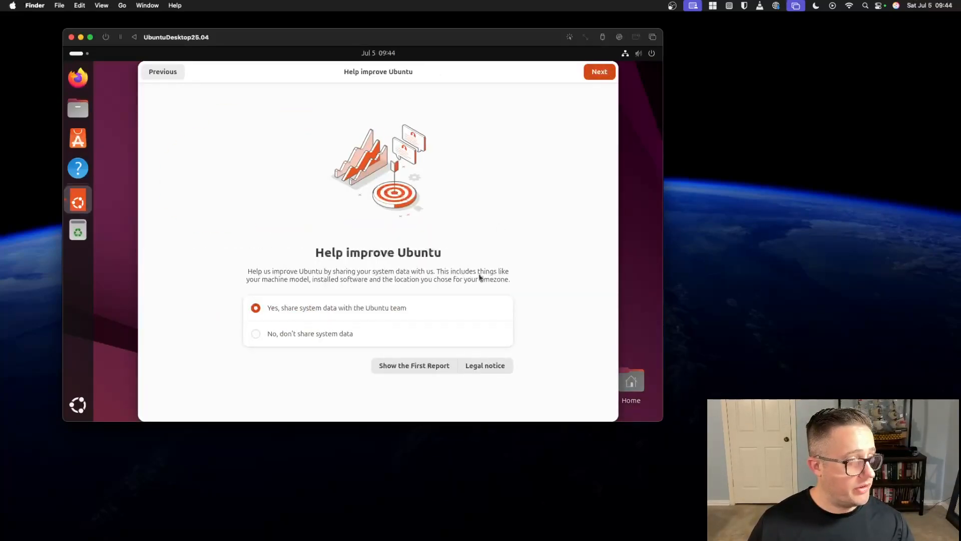
{"action": "left_click", "coordinate": [324, 340]}
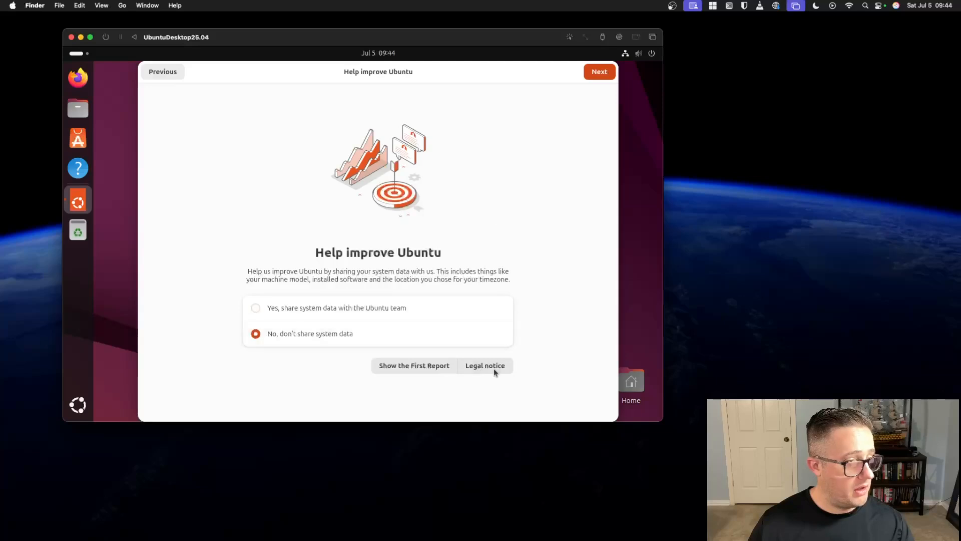
{"action": "left_click", "coordinate": [597, 74]}
{"action": "left_click", "coordinate": [597, 73]}
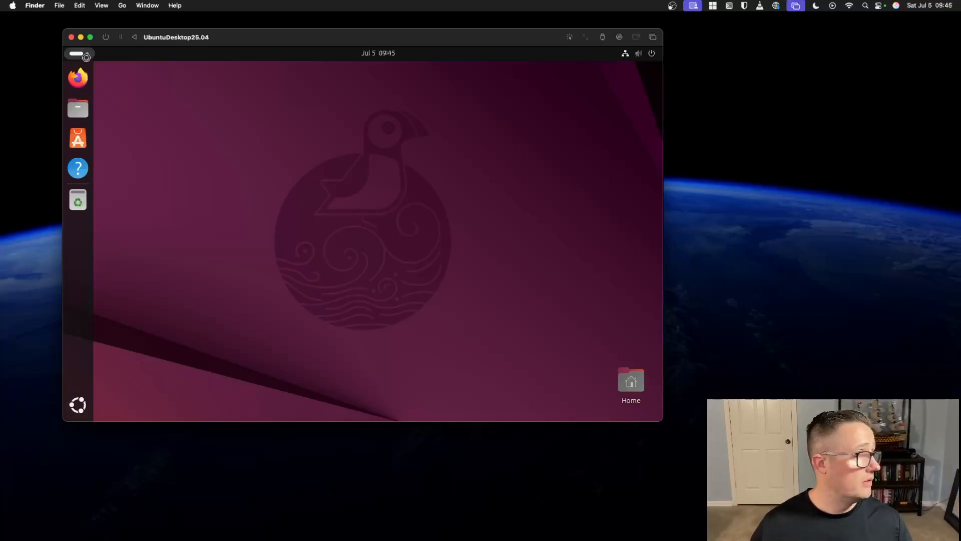
Open Terminal and refresh the package lists with sudo apt update, authenticating with the account password
{"action": "left_click", "coordinate": [84, 55]}
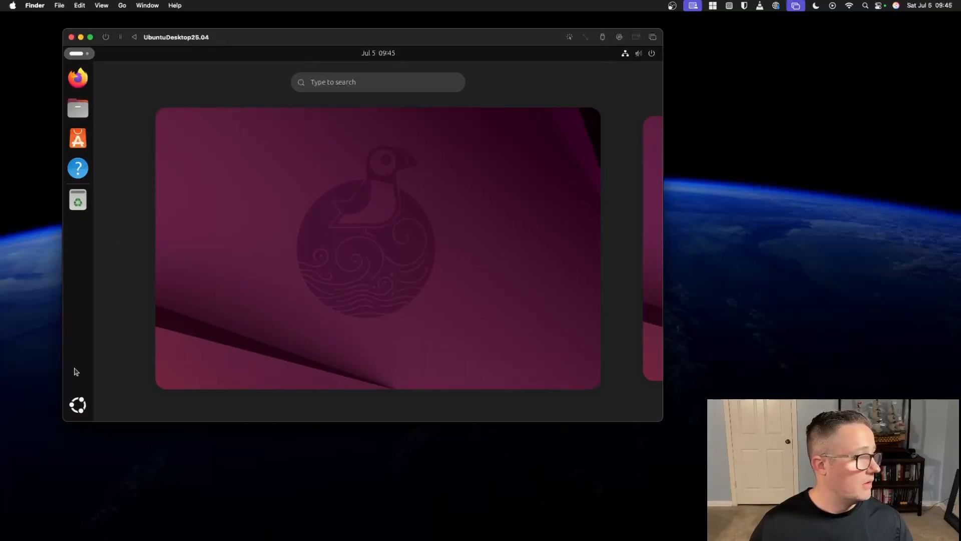
{"action": "left_click", "coordinate": [78, 404]}
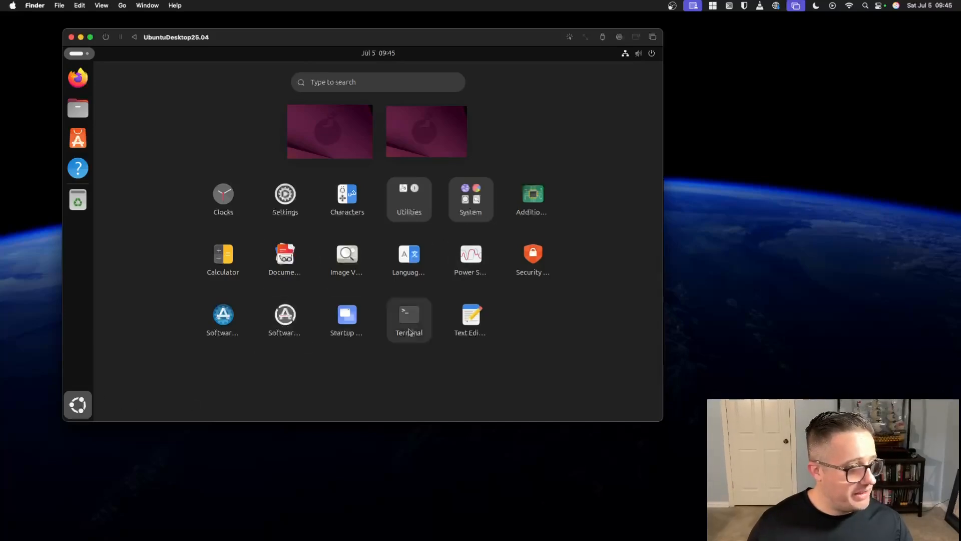
{"action": "left_click", "coordinate": [409, 316]}
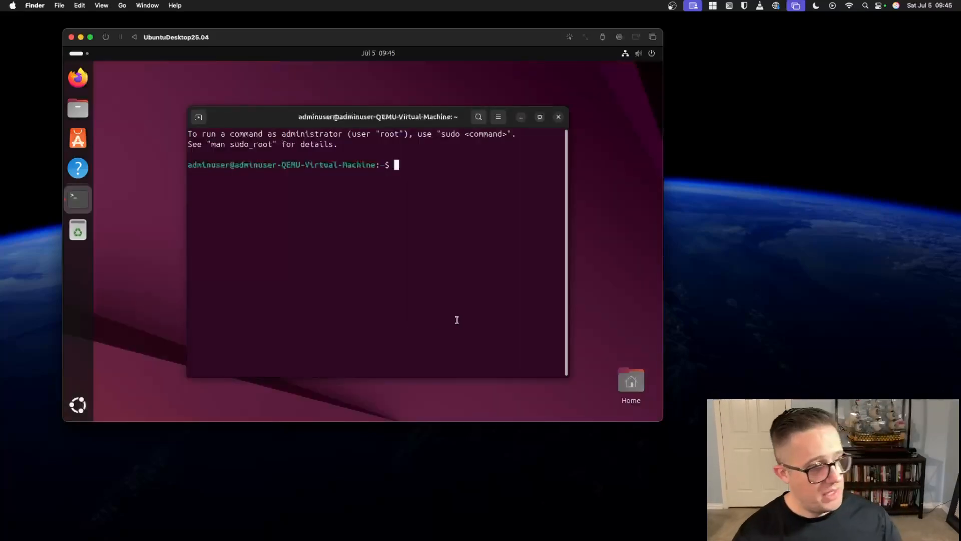
{"action": "type", "text": "sudo "}
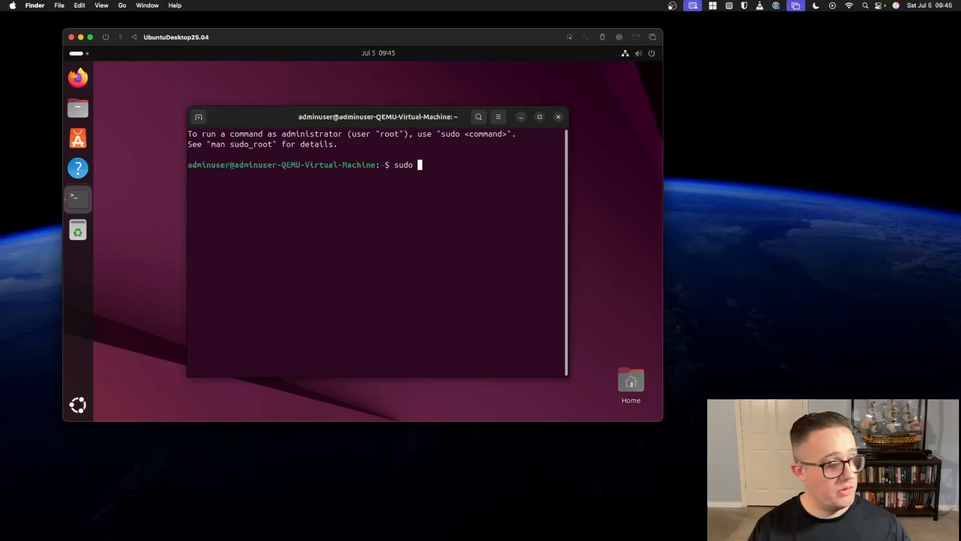
{"action": "type", "text": "apt updat"}
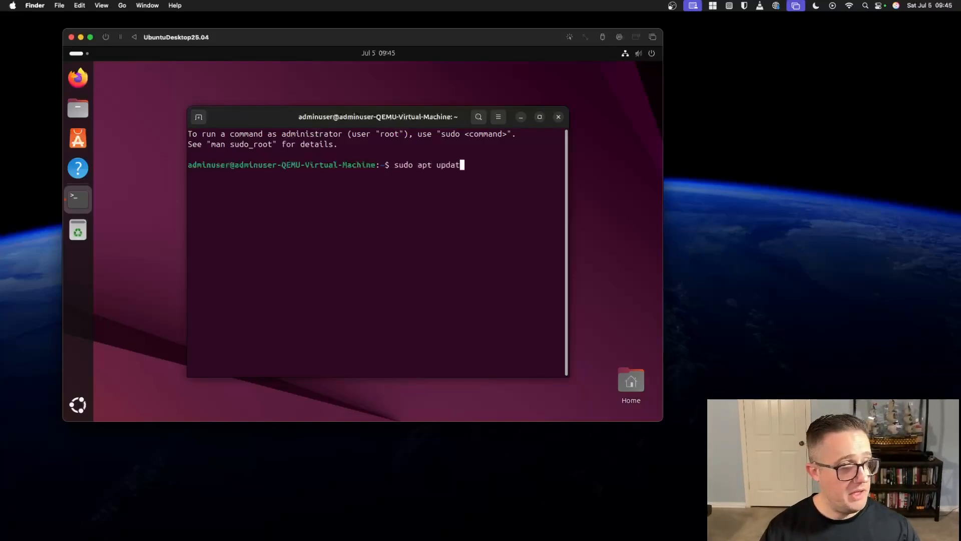
{"action": "type", "text": "e"}
{"action": "key", "text": "Return"}
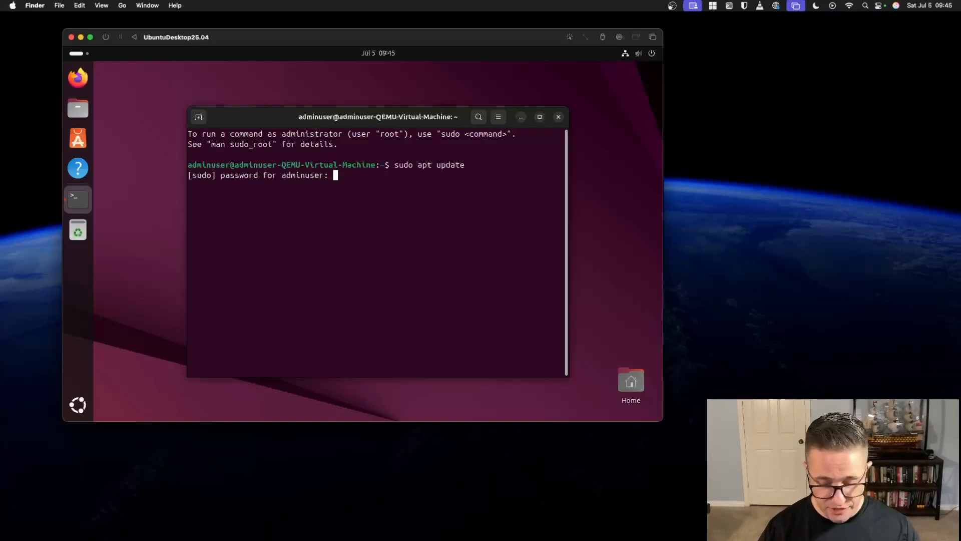
{"action": "key", "text": "Return"}
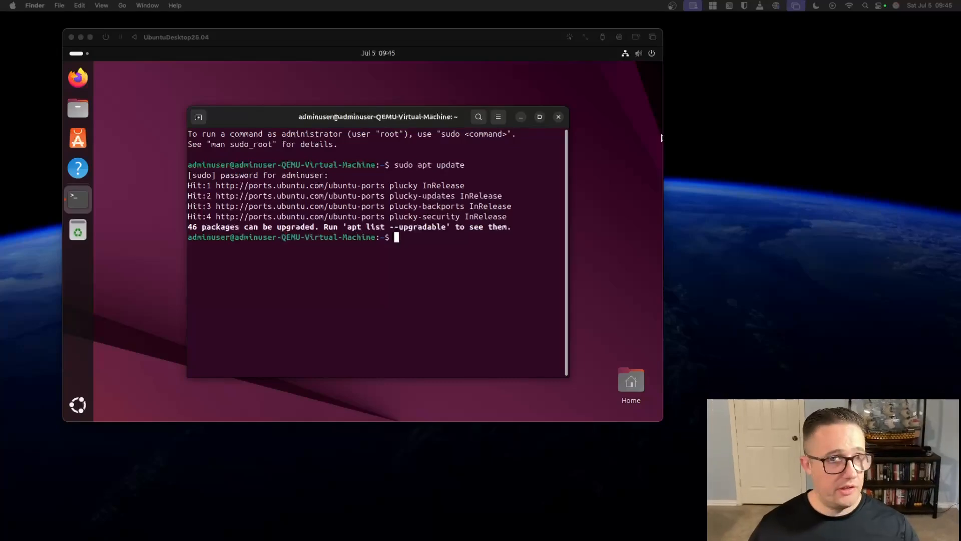
Try to paste the clipboard contents at the terminal prompt
{"action": "left_click", "coordinate": [426, 239]}
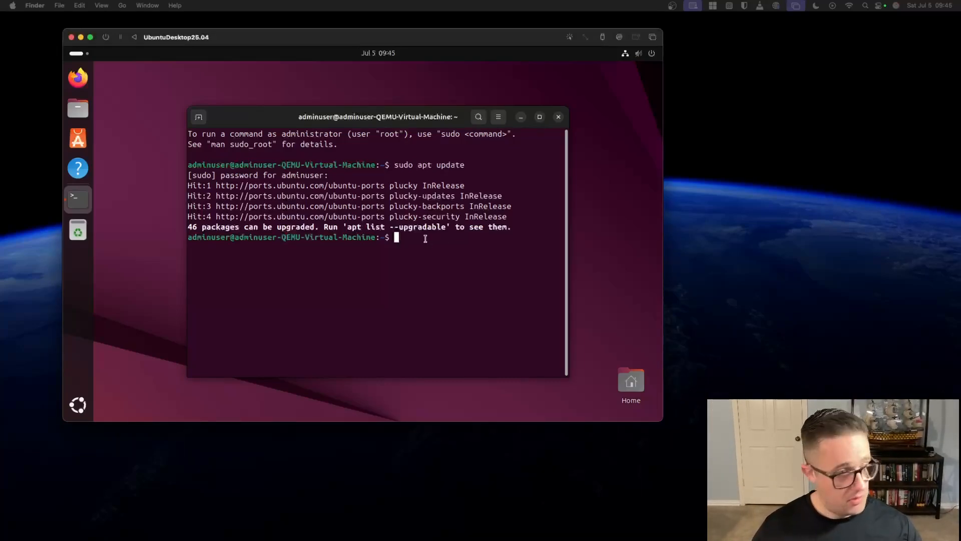
{"action": "key", "text": "super+v"}
{"action": "left_click", "coordinate": [585, 104]}
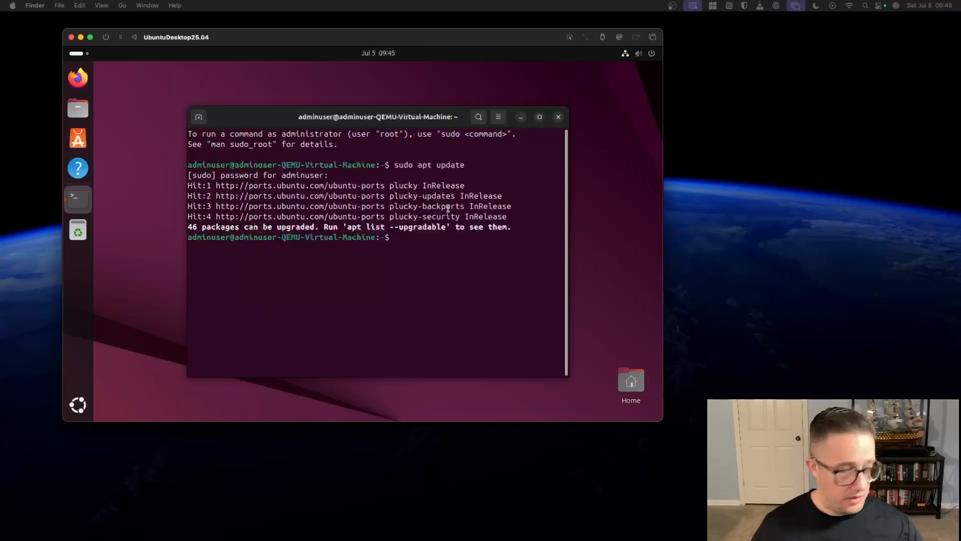
Enter sudo apt install spice-vdagent at the terminal prompt without running it, and dismiss the Software Updater offer
{"action": "type", "text": "sudo apt "}
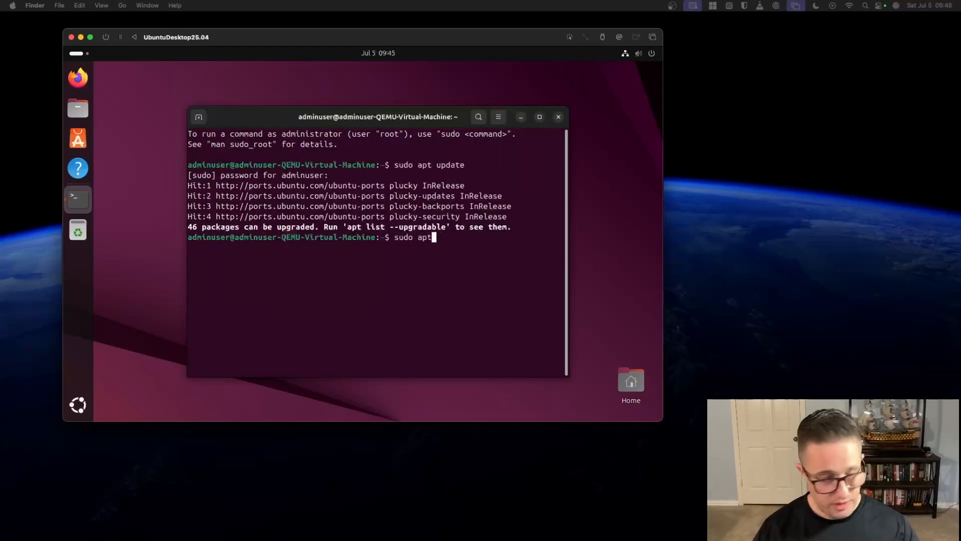
{"action": "type", "text": "install "}
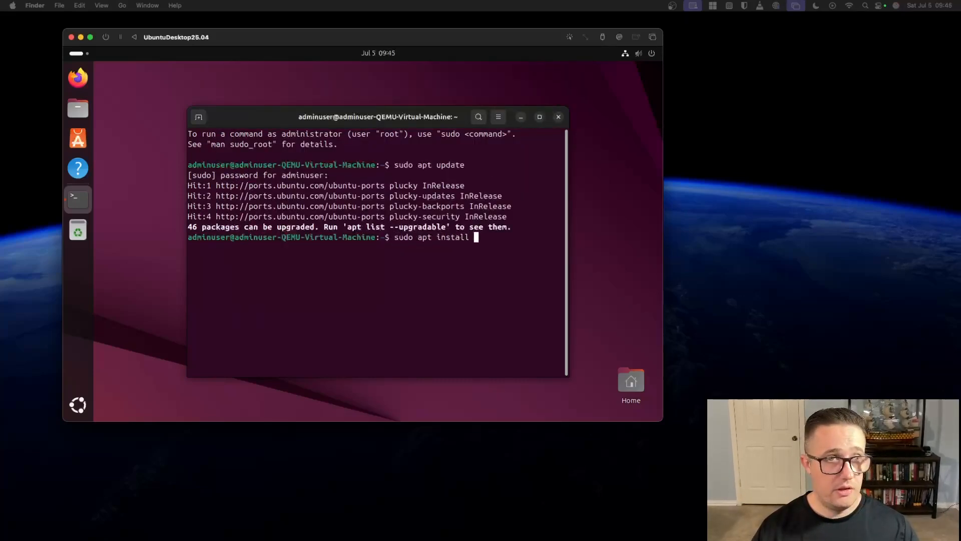
{"action": "type", "text": "spice-"}
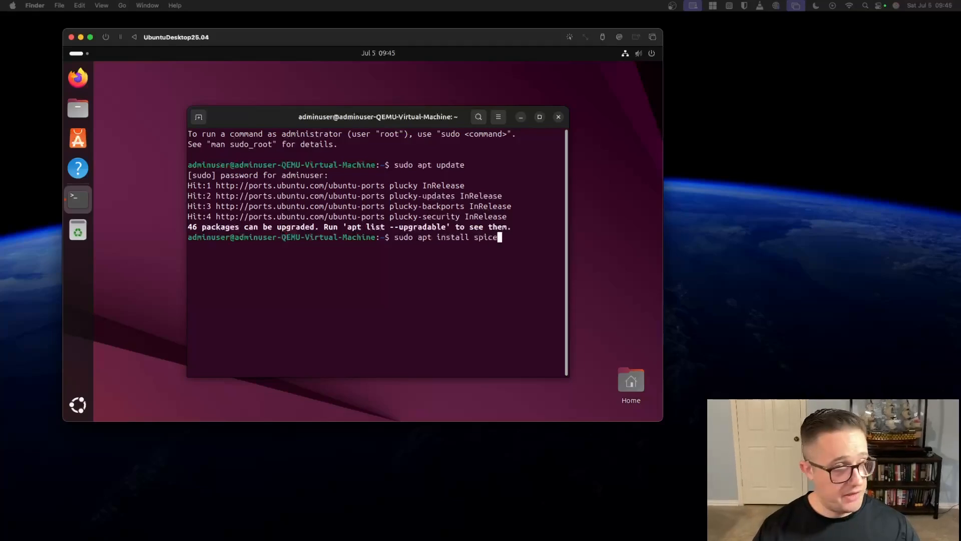
{"action": "key", "text": "Tab"}
{"action": "key", "text": "Tab"}
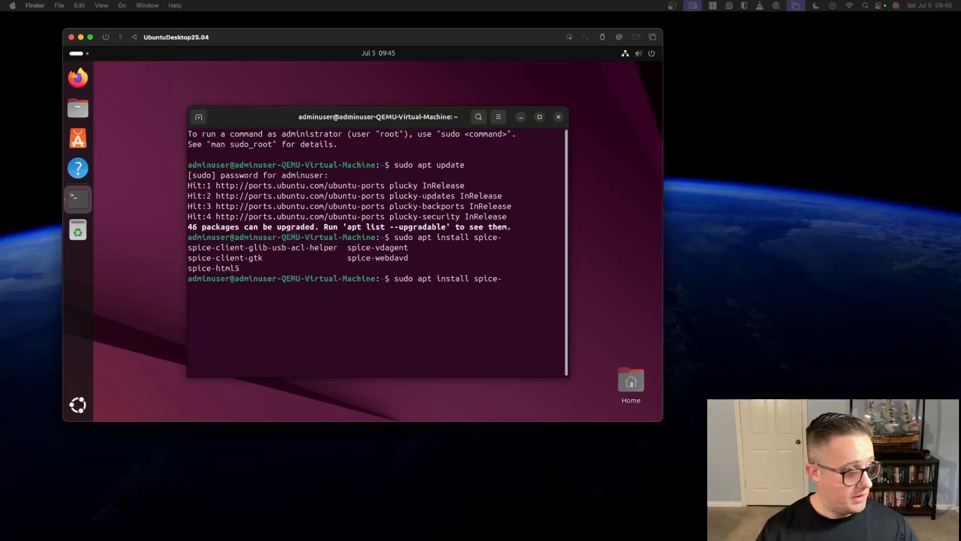
{"action": "type", "text": "vd"}
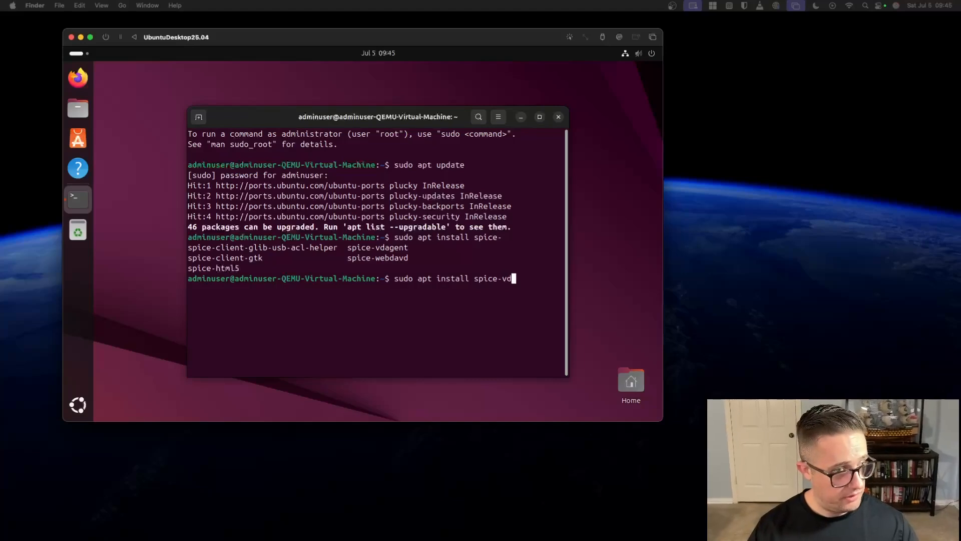
{"action": "key", "text": "Tab"}
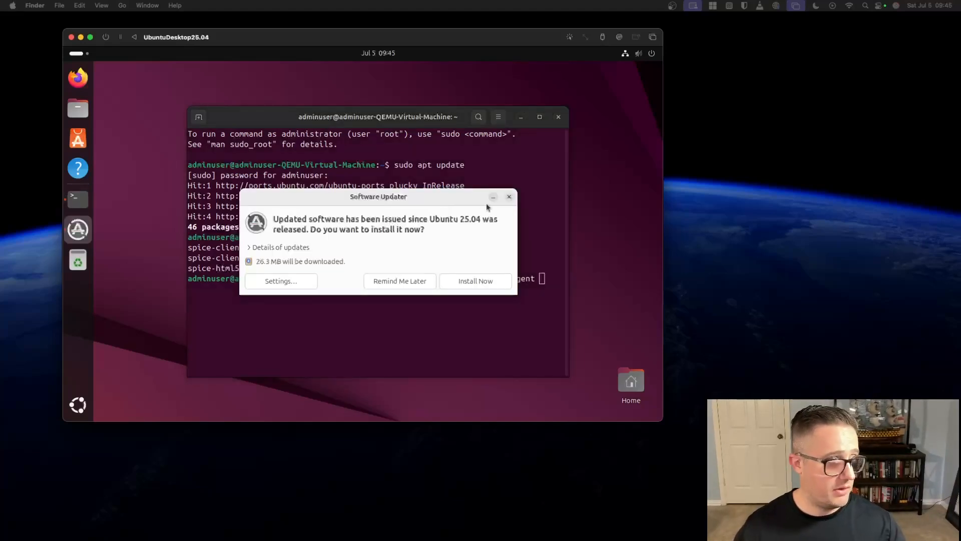
{"action": "left_click", "coordinate": [509, 197]}
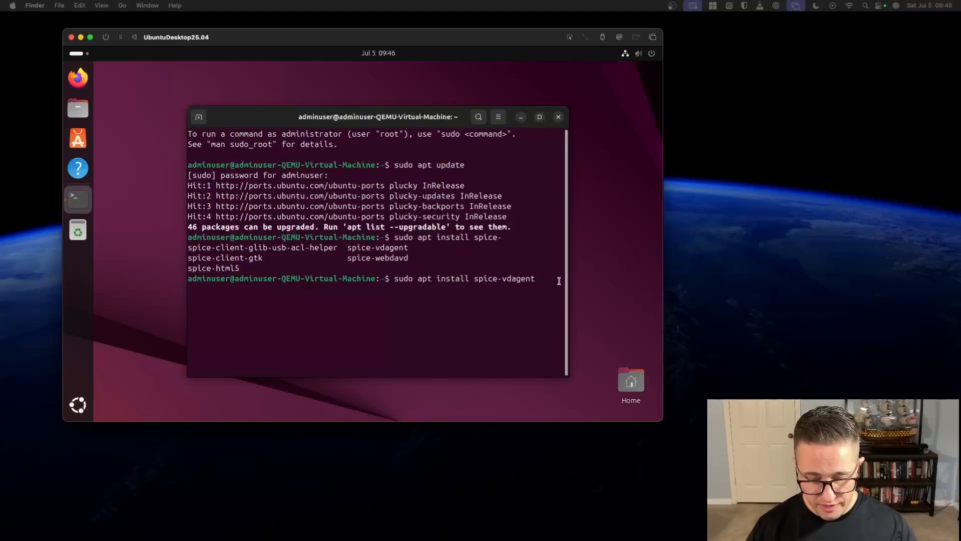
Add qemu-guest-agent to the install command, run it and confirm the installation
{"action": "type", "text": "qemu-"}
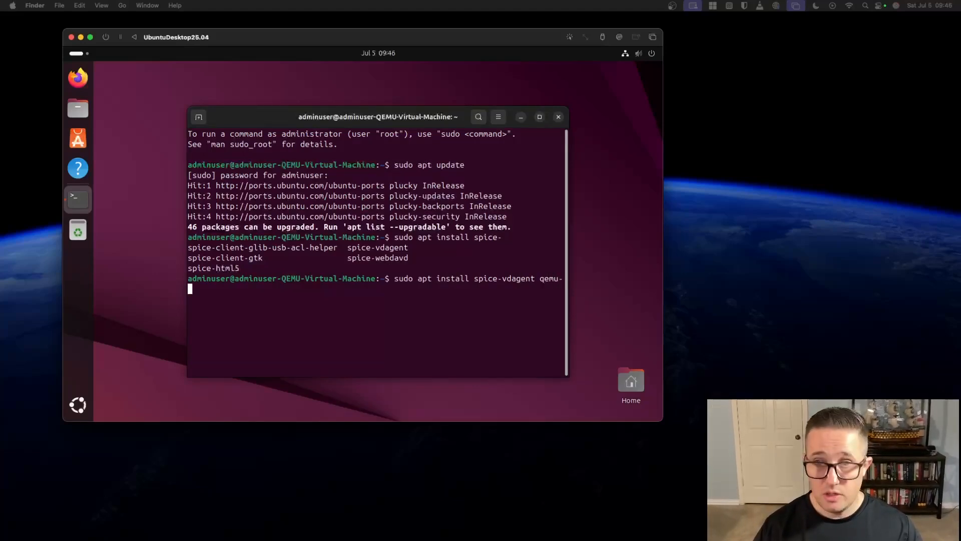
{"action": "type", "text": "gues"}
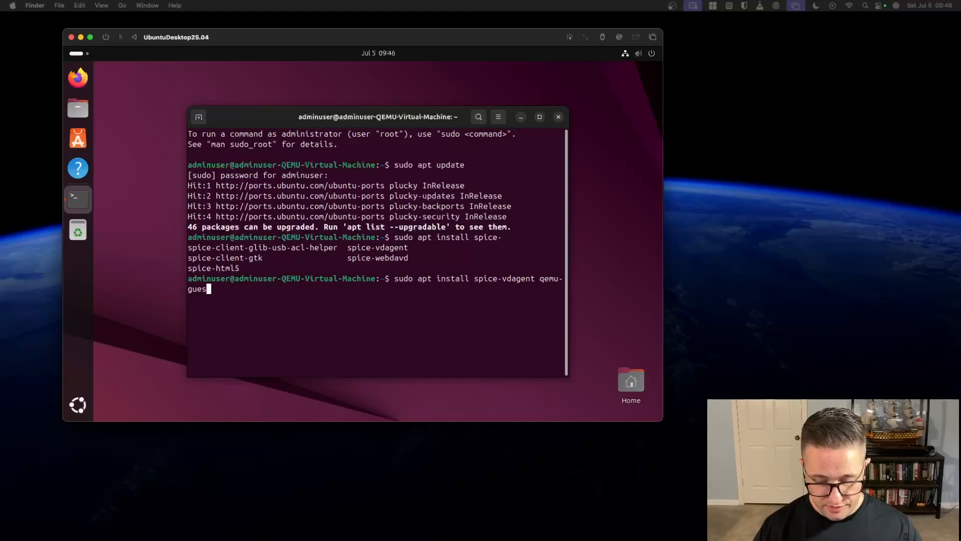
{"action": "type", "text": "t-agent"}
{"action": "key", "text": "Return"}
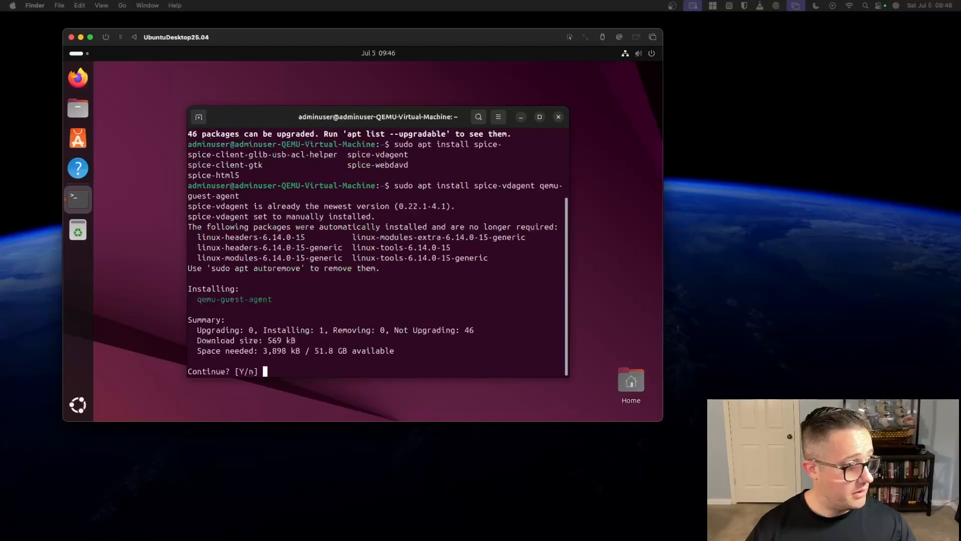
{"action": "type", "text": "y"}
{"action": "key", "text": "Return"}
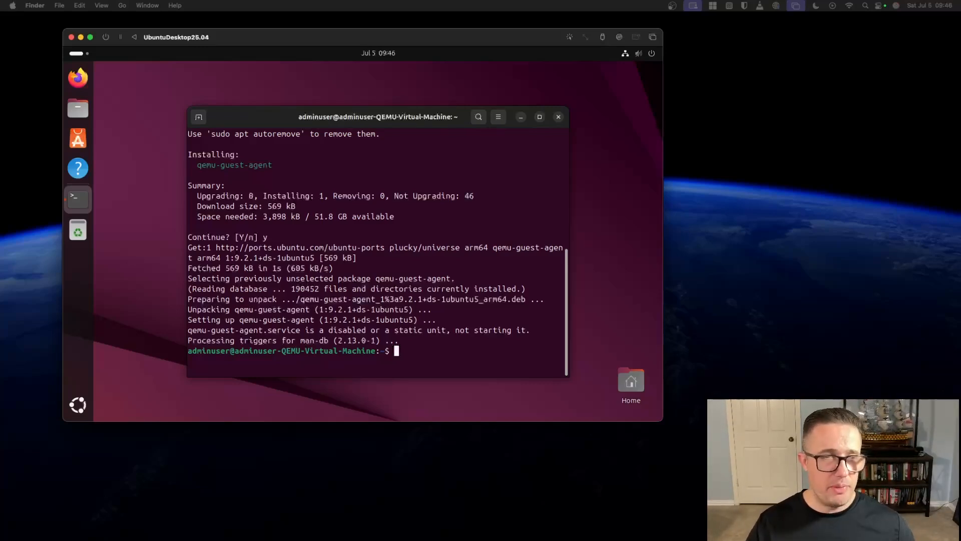
Enlarge the UbuntuDesktop25.04 virtual machine window to fill the Mac screen
{"action": "double_click", "coordinate": [290, 39]}
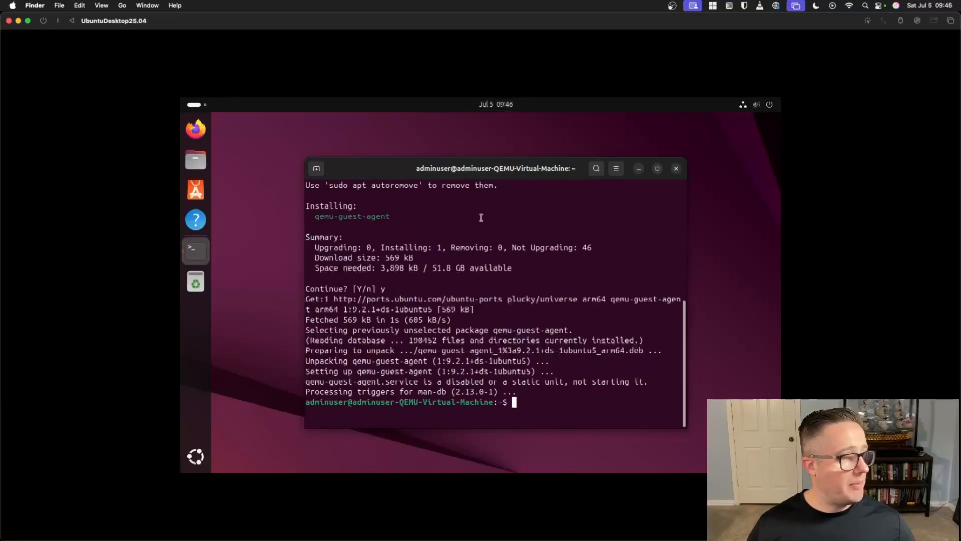